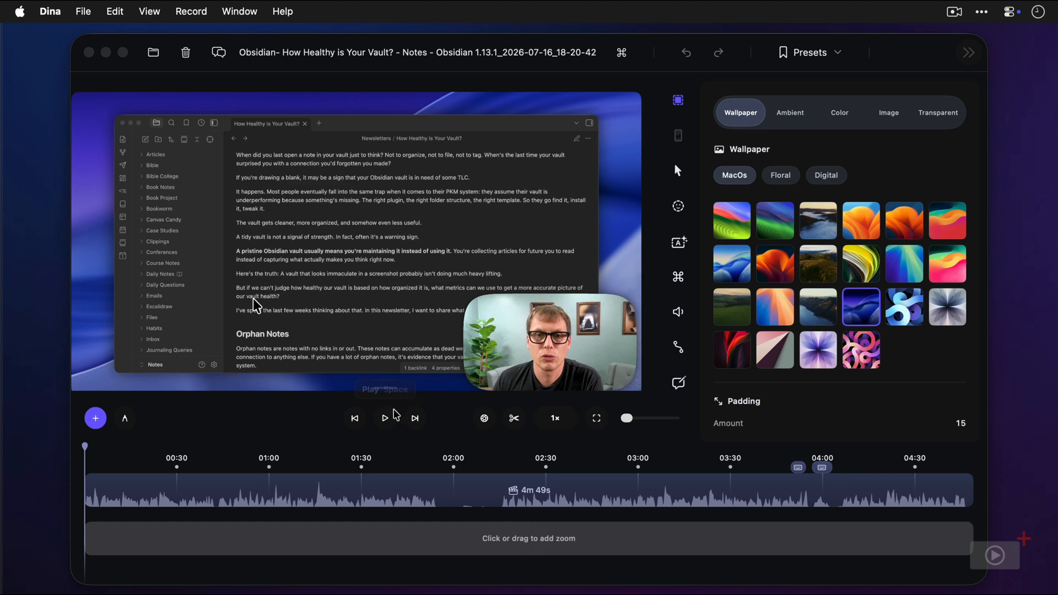
# Step: Preview the recording from the start, check its last frame, and return to the first frame
pyautogui.click(386, 419)
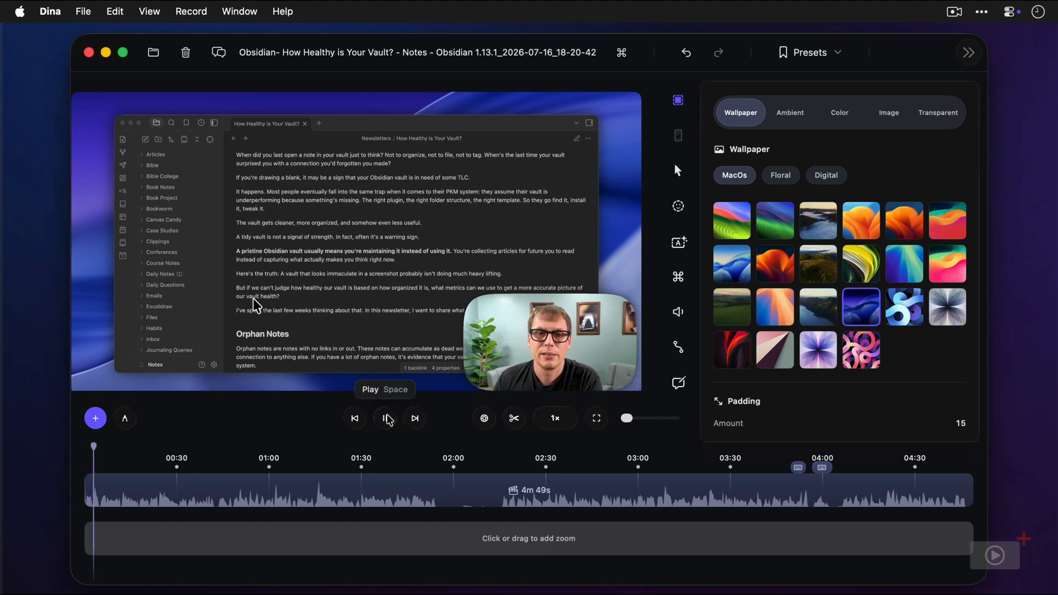
pyautogui.click(415, 418)
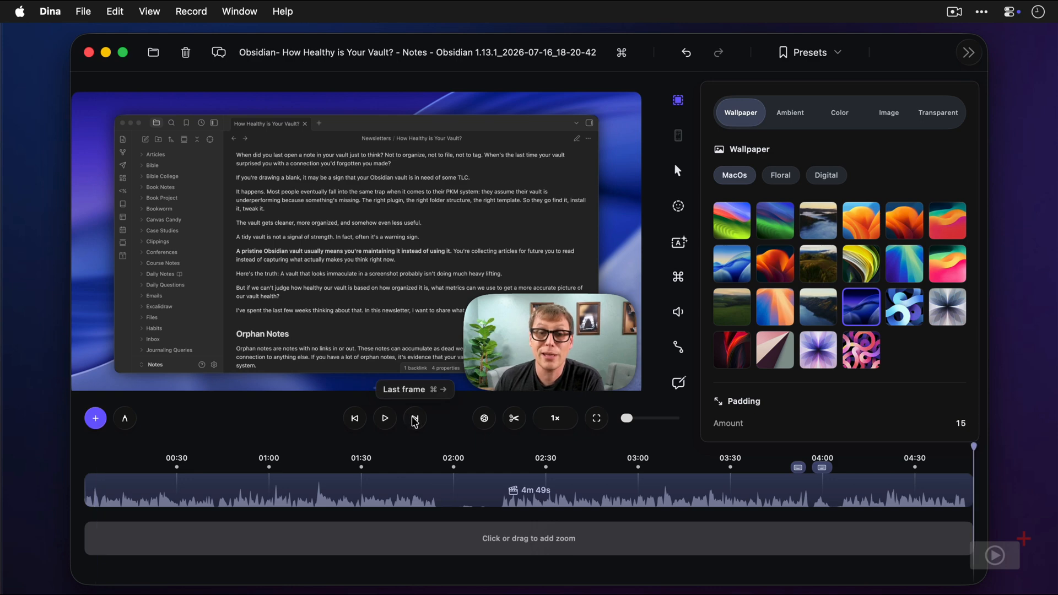
pyautogui.click(356, 419)
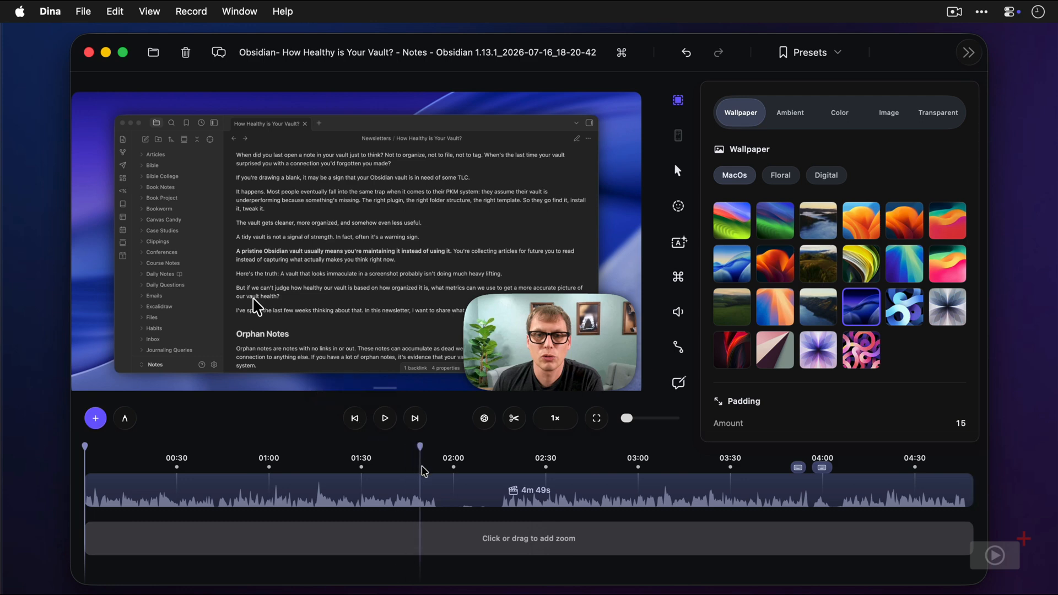
# Step: Split the recording at about 1:54 and 2:15, and delete the clip of about 20 seconds between the two cuts
pyautogui.click(437, 474)
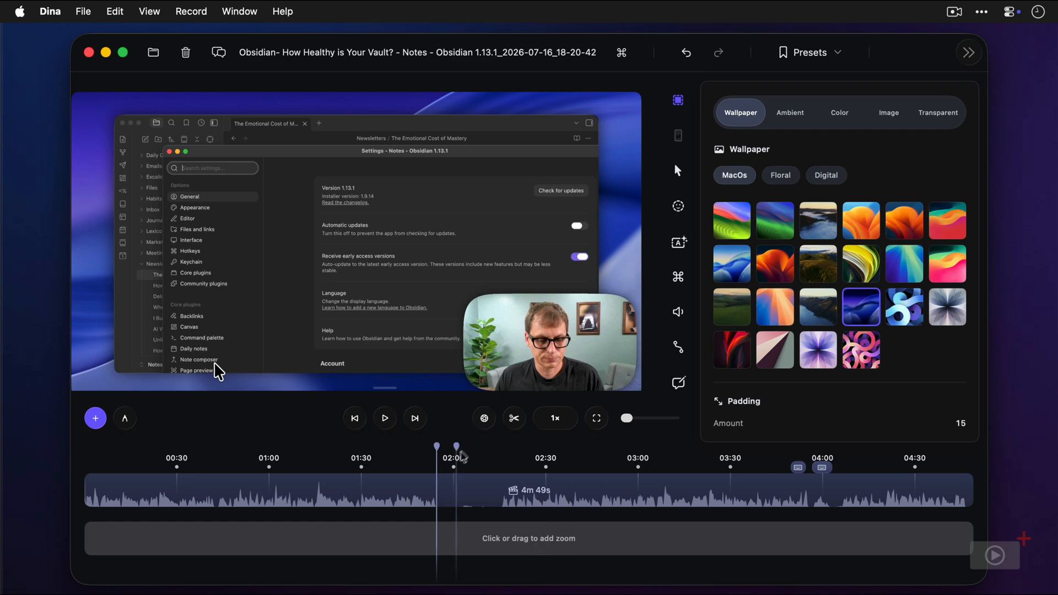
pyautogui.click(514, 420)
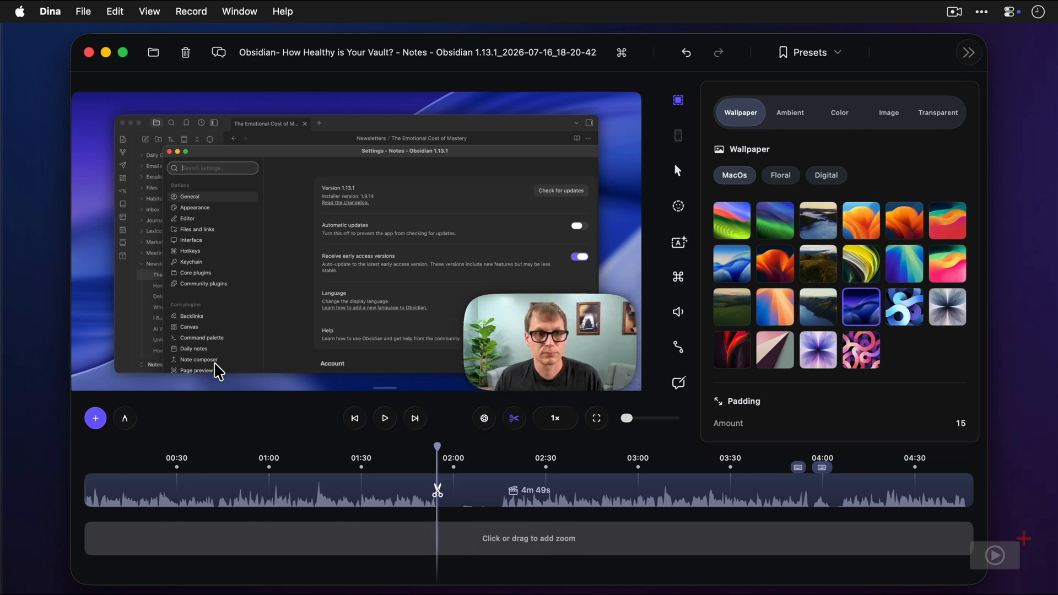
pyautogui.click(437, 490)
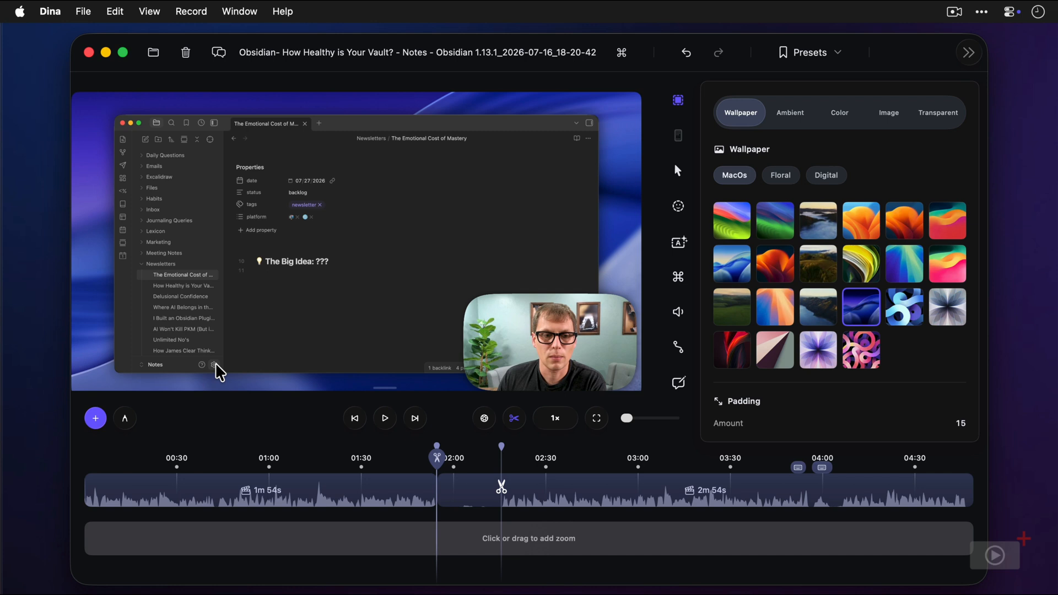
pyautogui.click(501, 487)
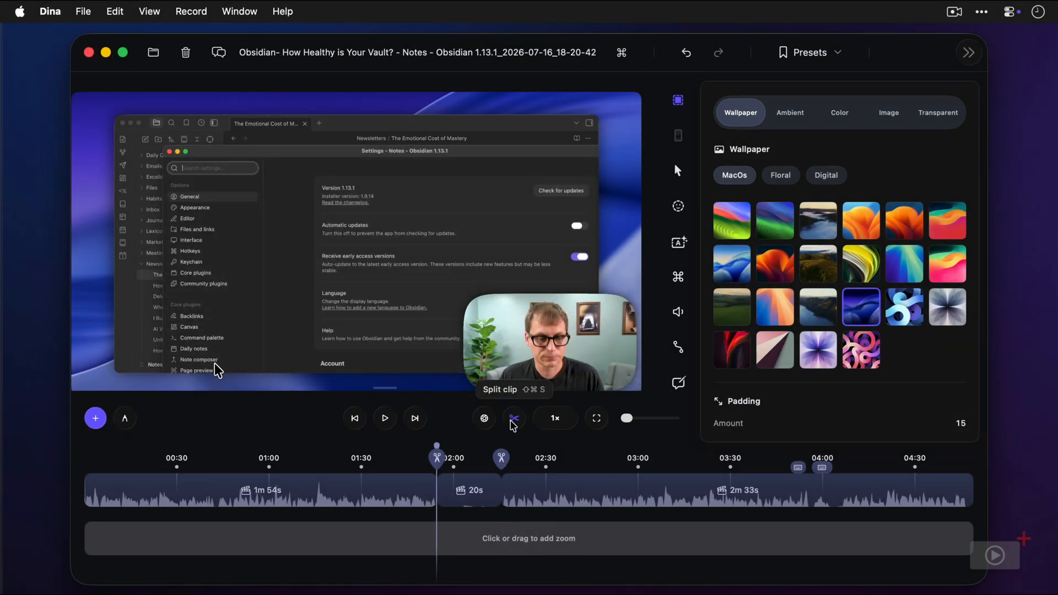
pyautogui.click(513, 420)
pyautogui.click(475, 485)
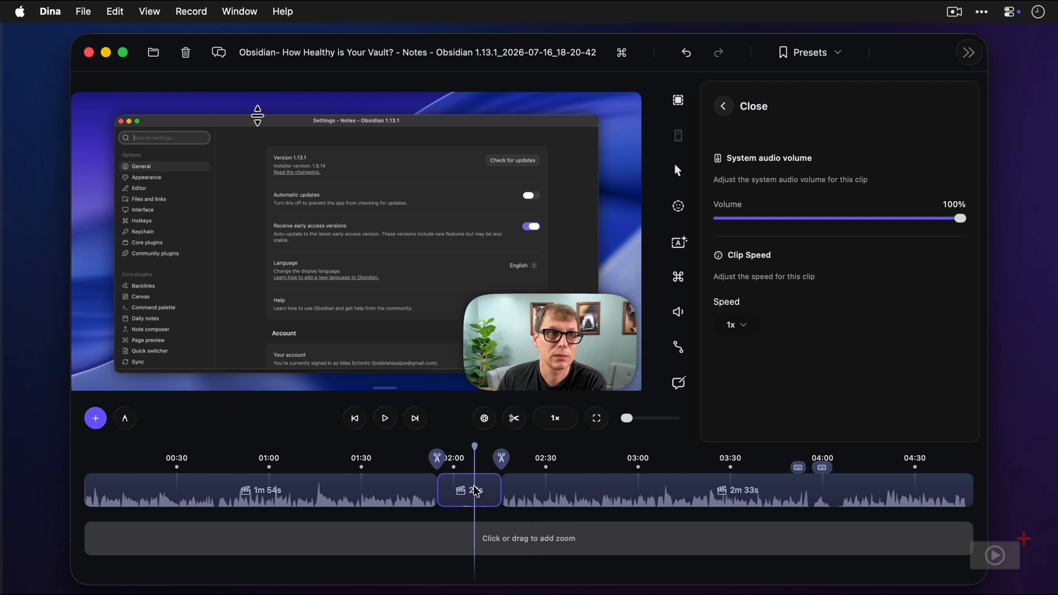
pyautogui.press('Delete')
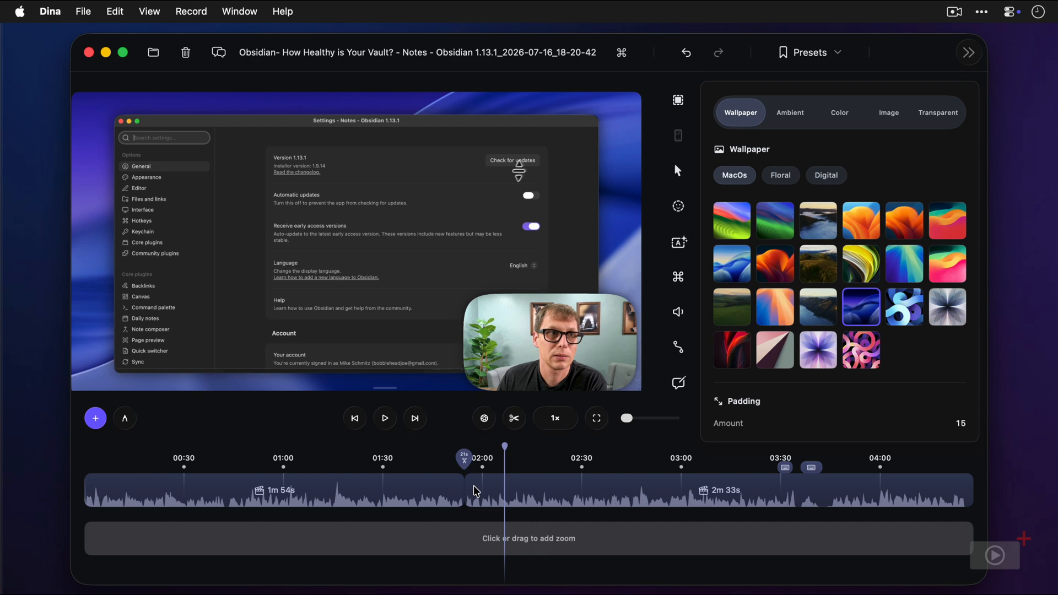
# Step: At the start of the second clip, add an arrow annotation pointing at the date property in the note
pyautogui.click(477, 491)
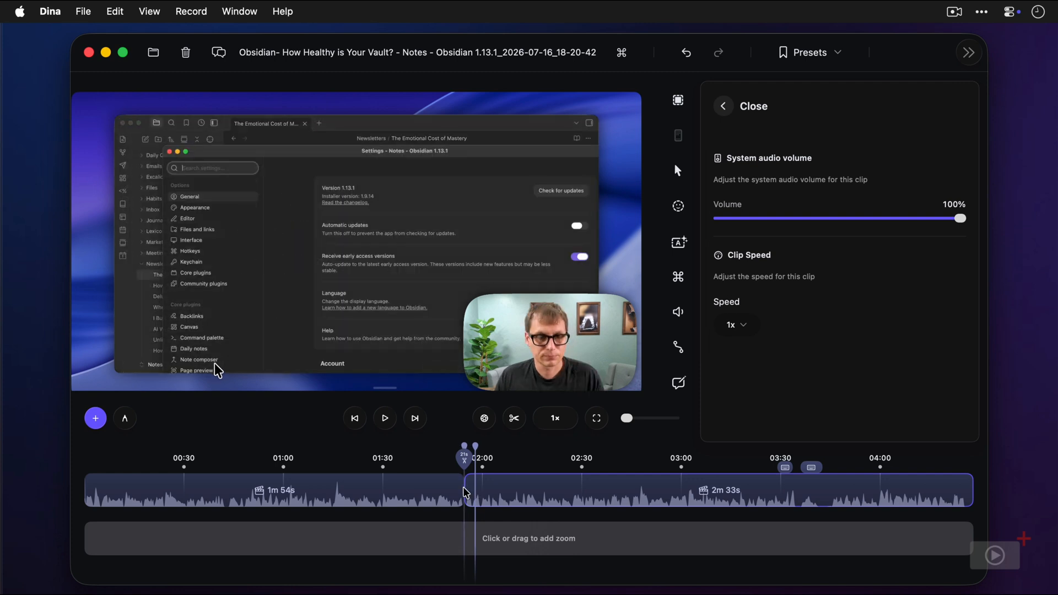
pyautogui.click(467, 493)
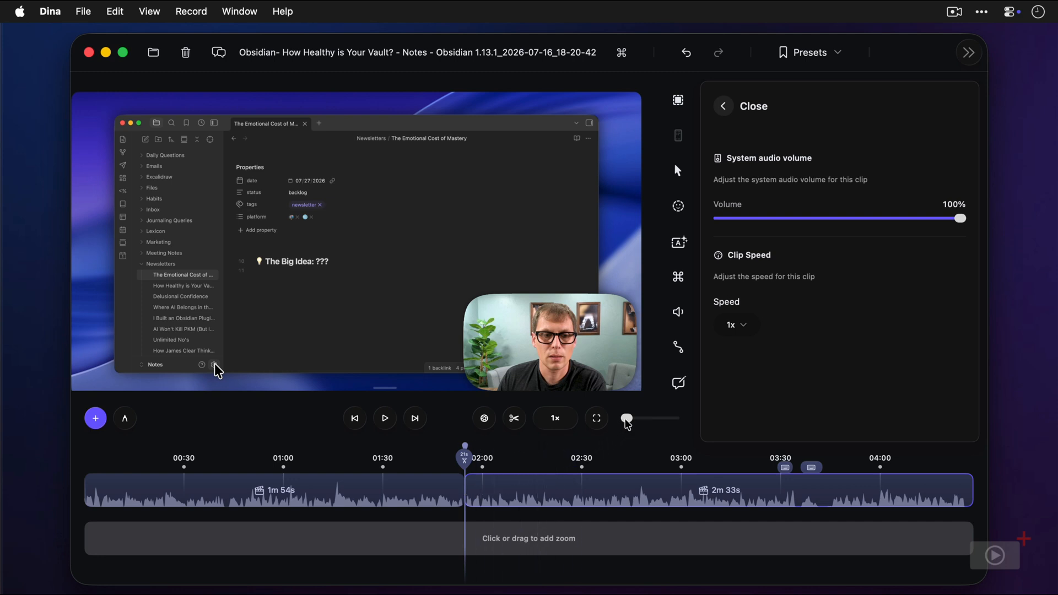
pyautogui.moveTo(627, 424); pyautogui.dragTo(632, 420)
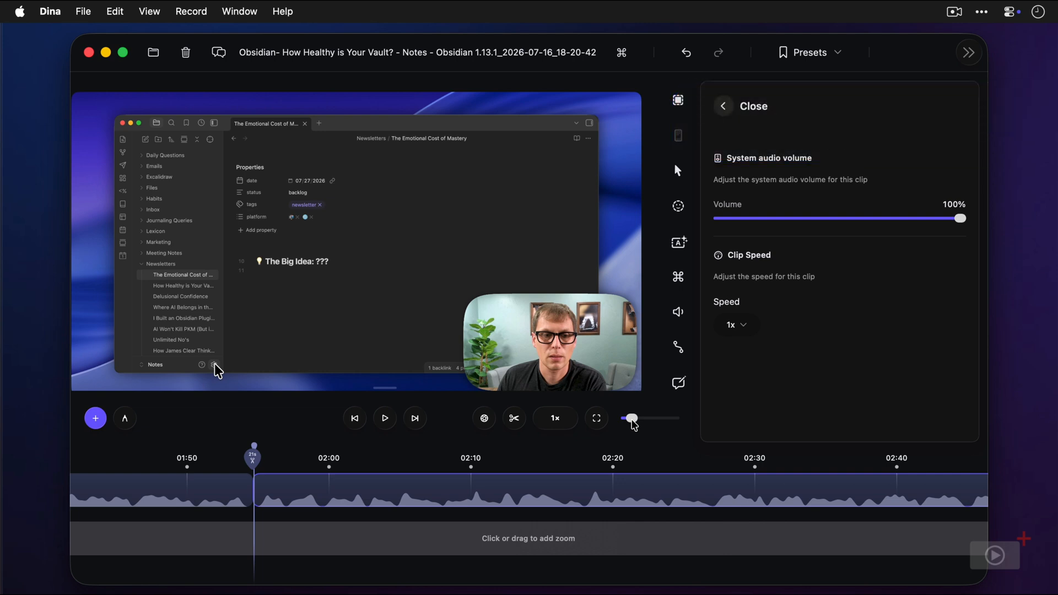
pyautogui.click(120, 418)
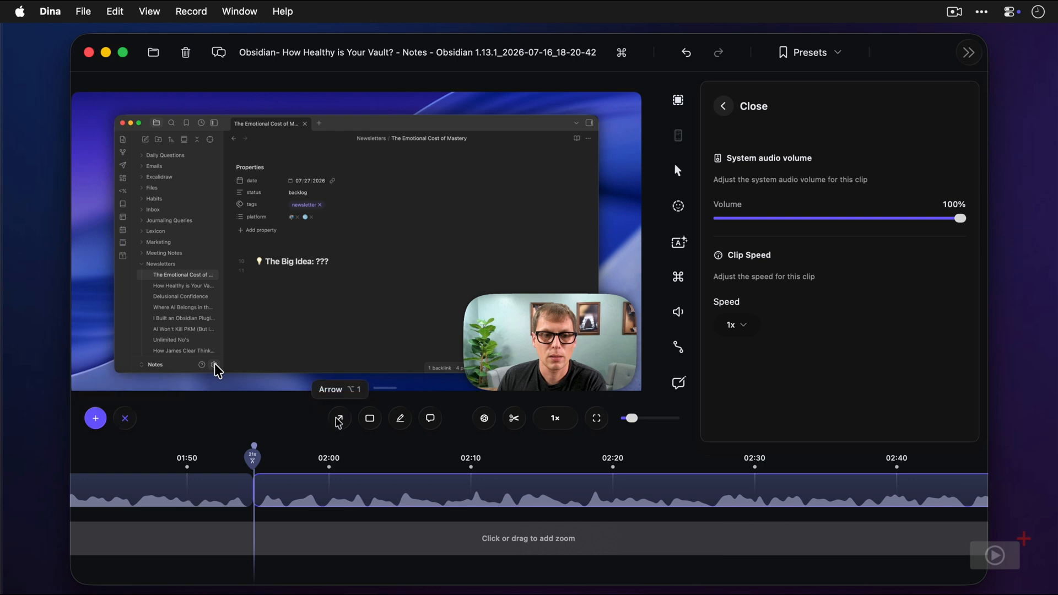
pyautogui.click(340, 419)
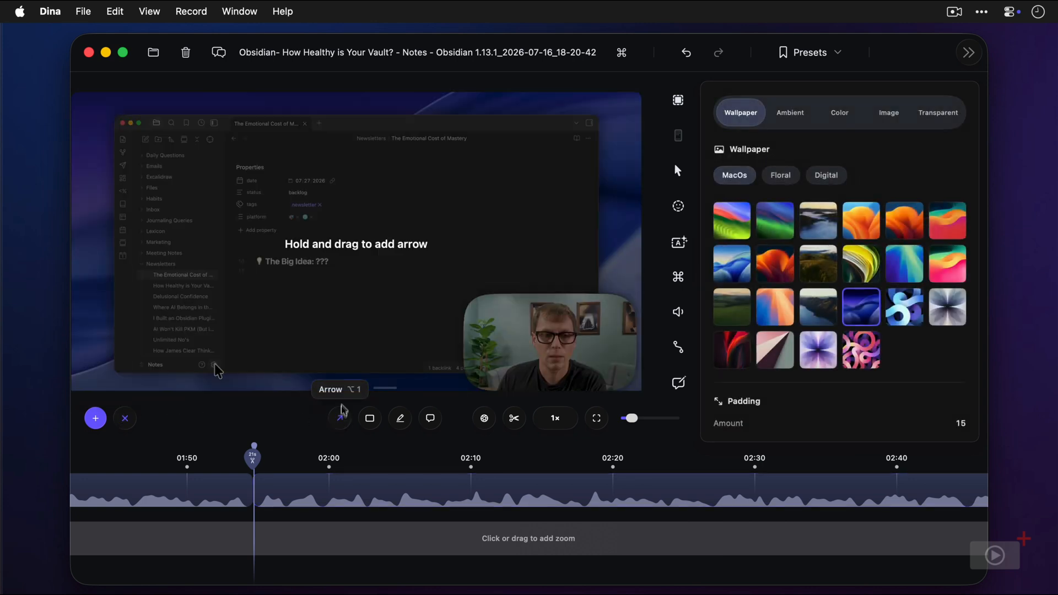
pyautogui.moveTo(389, 180); pyautogui.dragTo(342, 181)
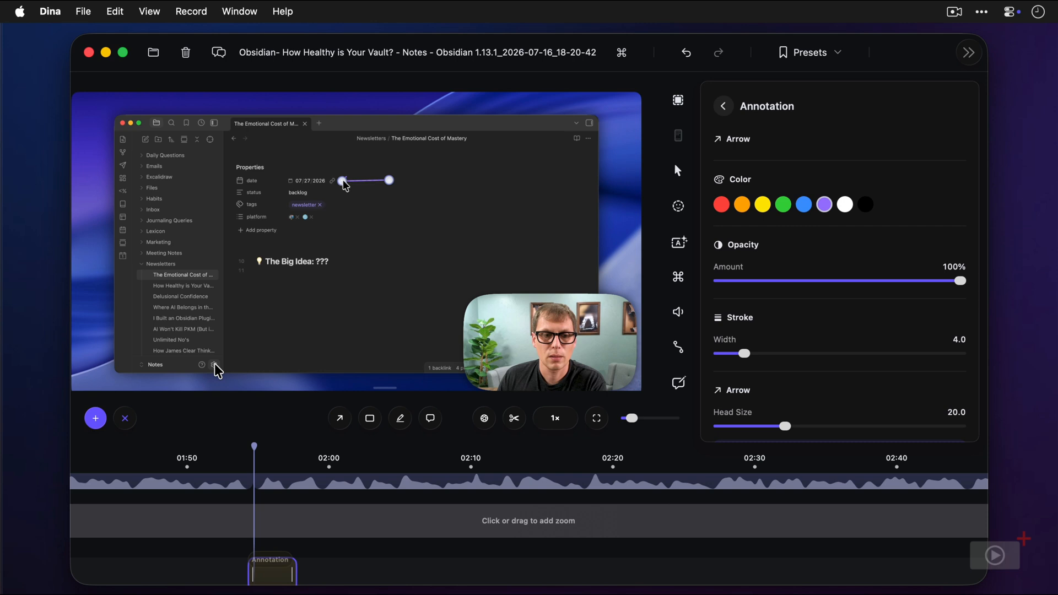
# Step: Make the arrow red with a stroke width of 8.1 and a head size of 27.5, and play it back
pyautogui.click(721, 205)
pyautogui.moveTo(744, 356); pyautogui.dragTo(777, 356)
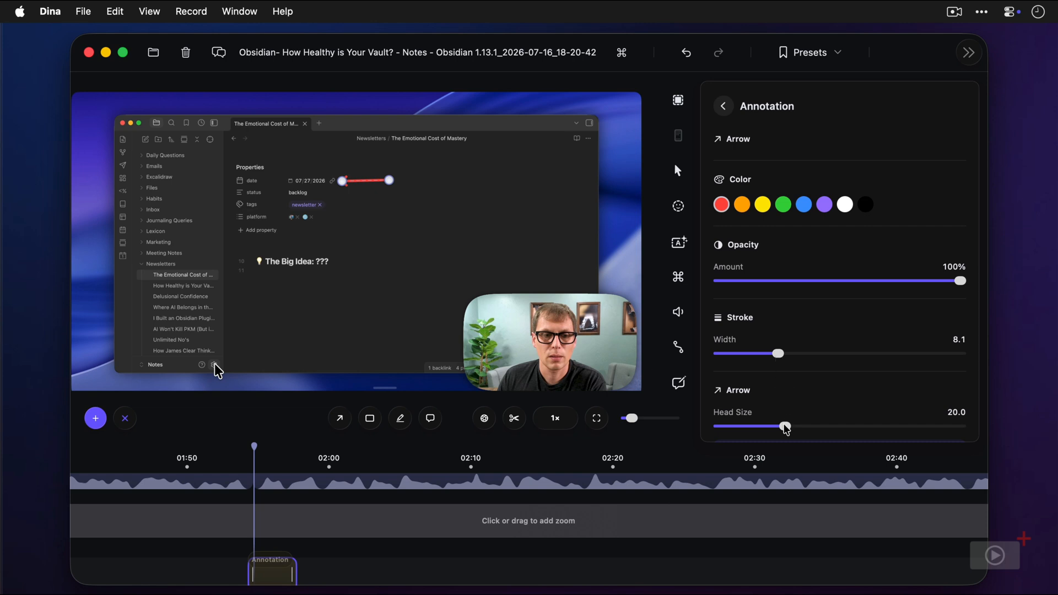
pyautogui.moveTo(785, 426); pyautogui.dragTo(818, 427)
pyautogui.scroll(-4, 820, 431)
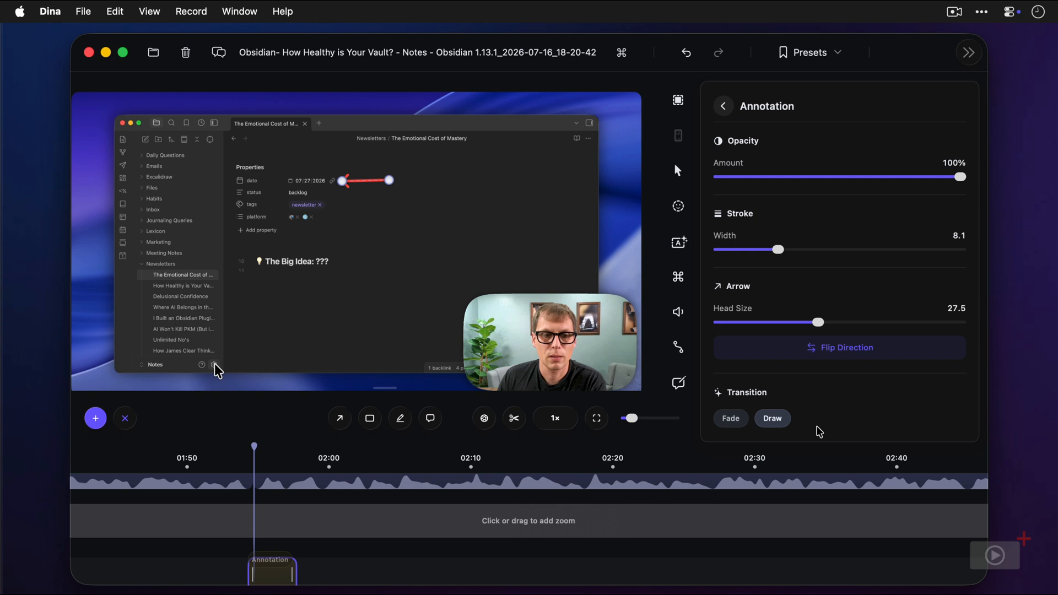
pyautogui.press('space')
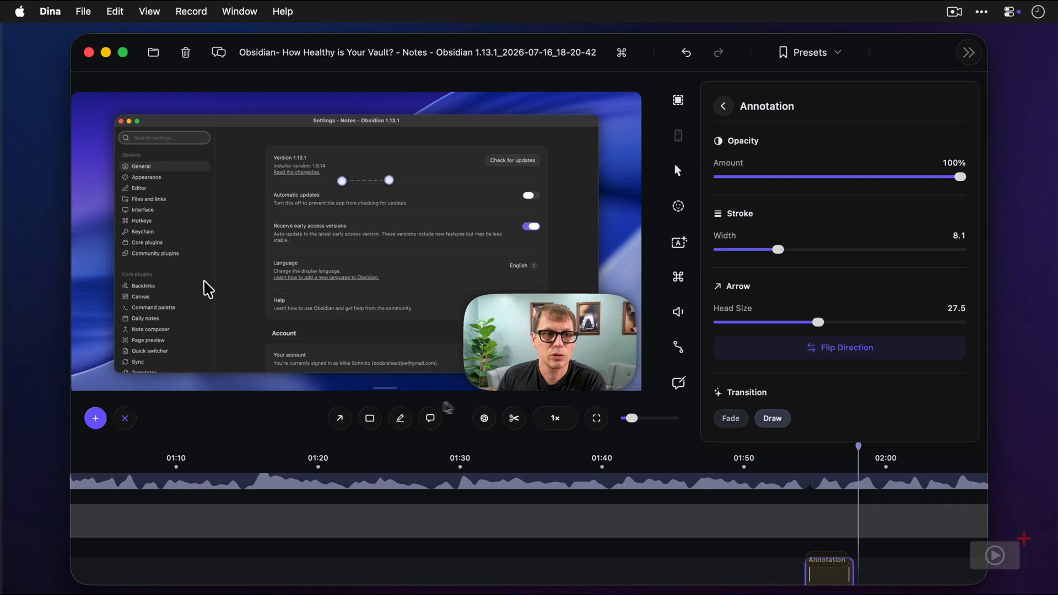
# Step: Draw a rectangle annotation around the Automatic updates setting and make it red with a stroke width of 9.8
pyautogui.click(373, 419)
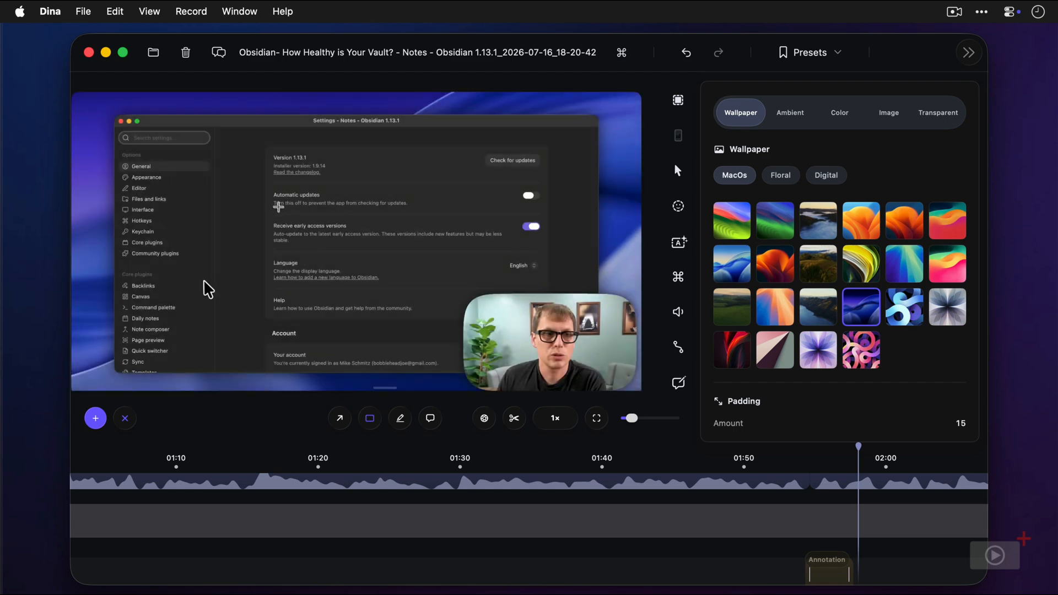
pyautogui.moveTo(266, 183)
pyautogui.mouseDown()
pyautogui.moveTo(391, 209)
pyautogui.moveTo(550, 222)
pyautogui.moveTo(547, 213)
pyautogui.mouseUp()
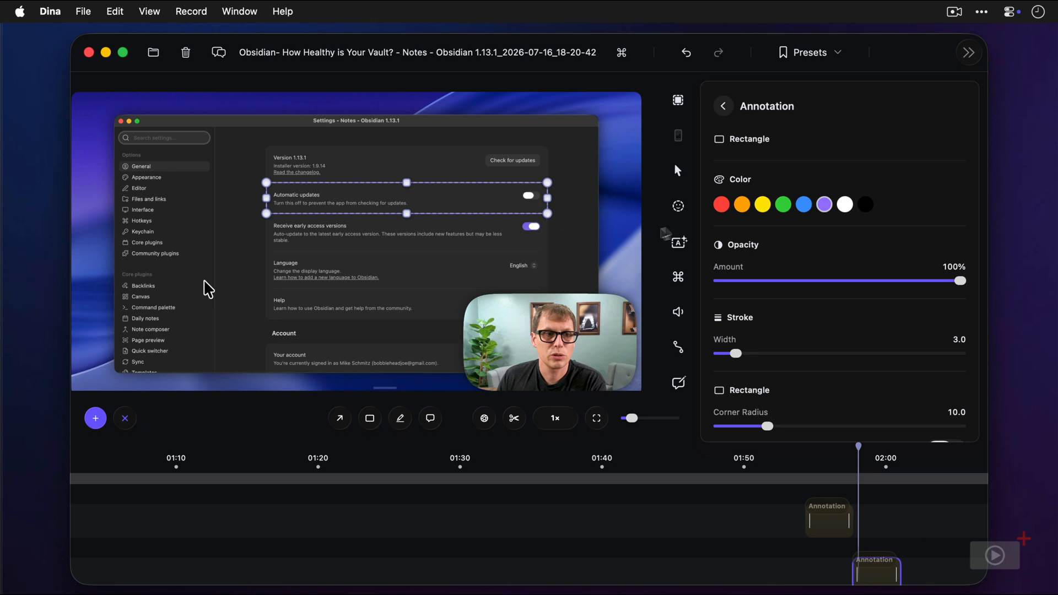
pyautogui.click(725, 208)
pyautogui.moveTo(736, 358); pyautogui.dragTo(795, 366)
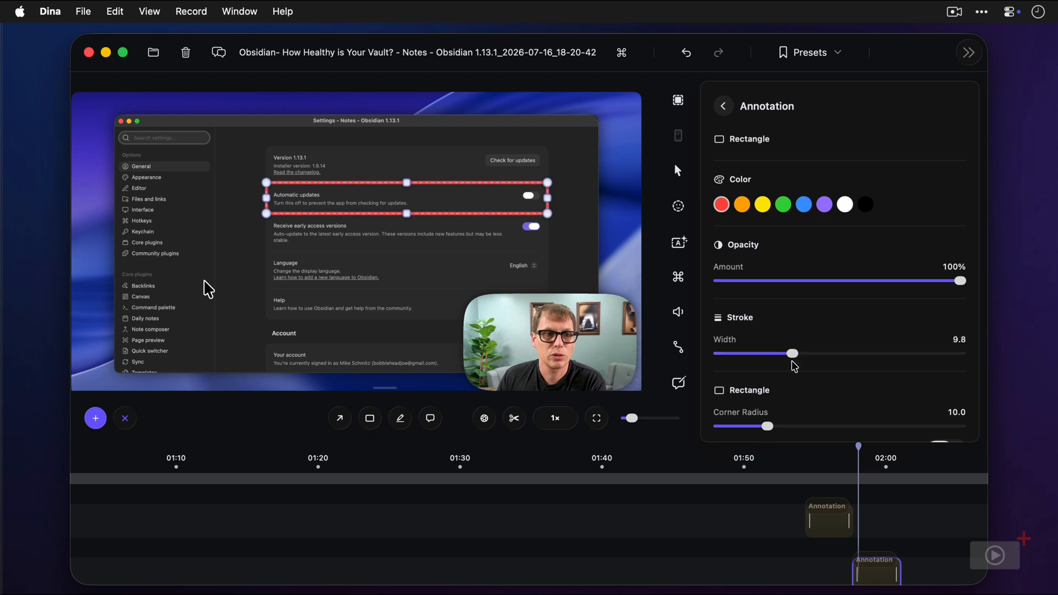
pyautogui.scroll(-3, 794, 366)
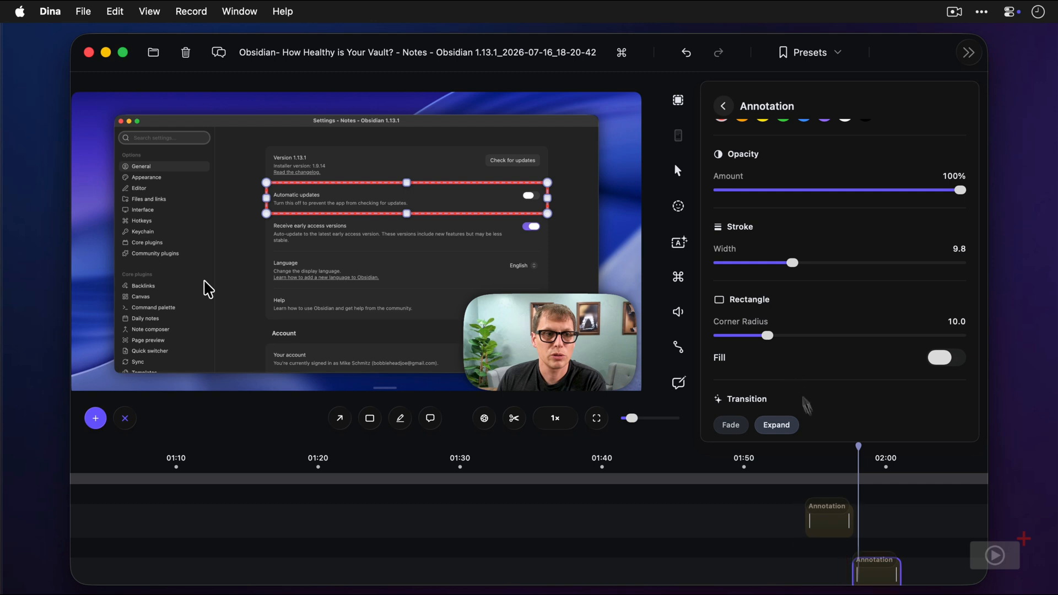
# Step: At about 2:00, highlight the Actions URI plugin title with the Highlighter annotation
pyautogui.click(853, 469)
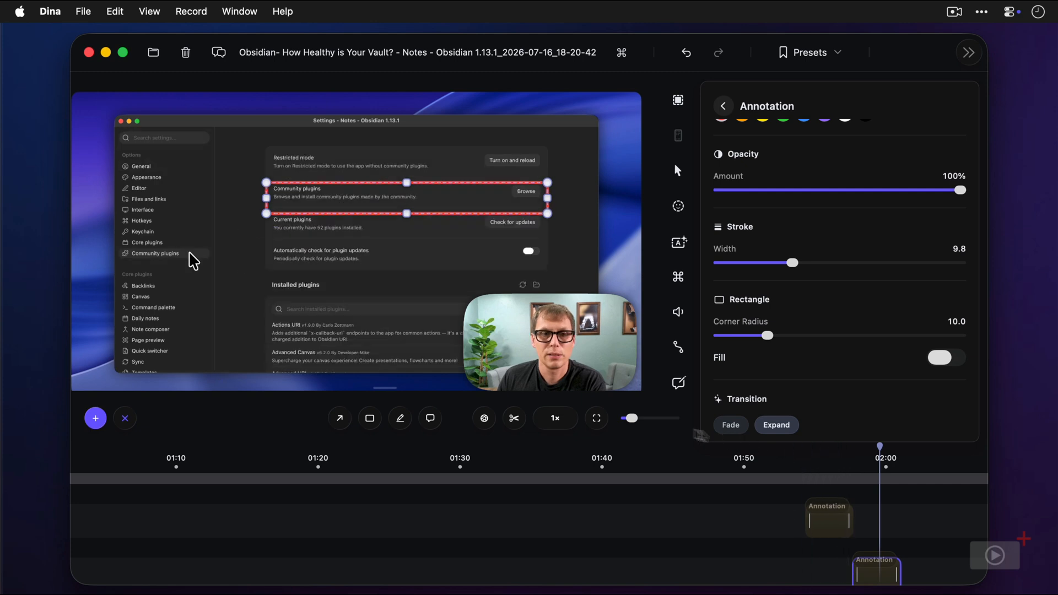
pyautogui.click(407, 420)
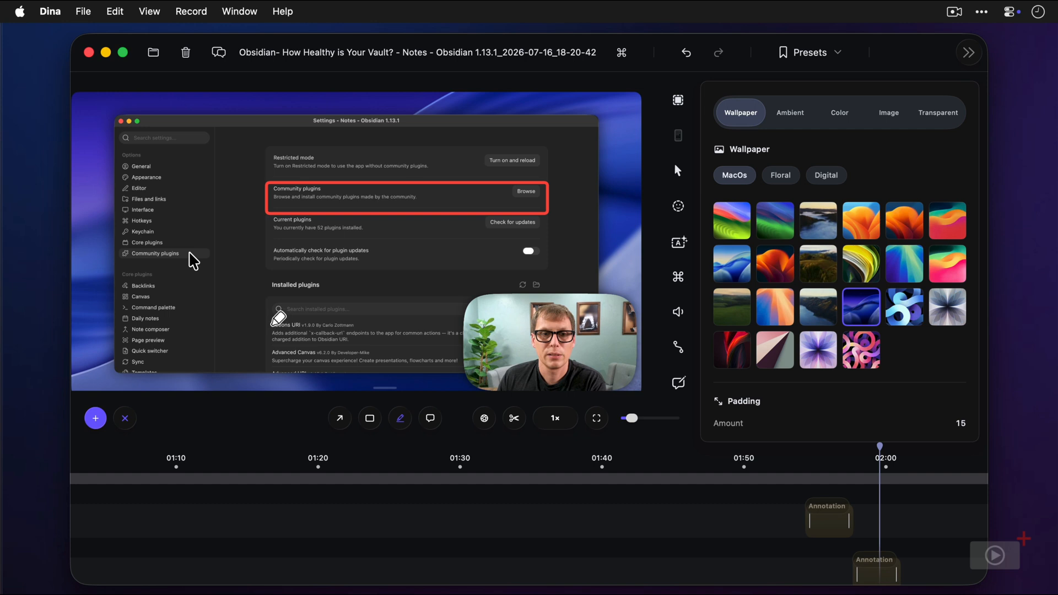
pyautogui.moveTo(271, 326); pyautogui.dragTo(353, 326)
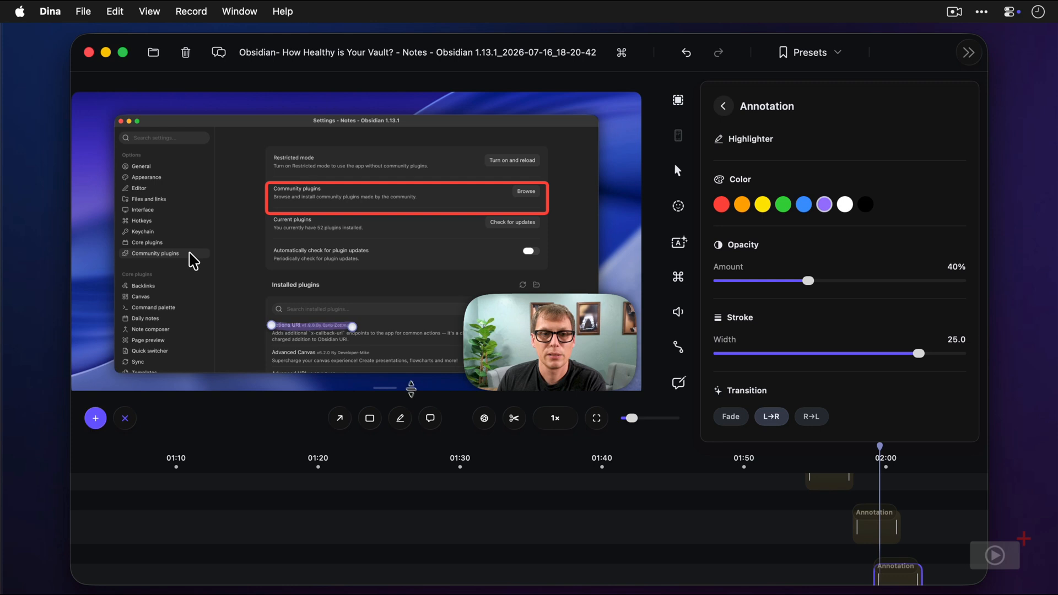
# Step: Add a callout beside the Actions URI plugin reading "This is a great plugin for automation."
pyautogui.click(431, 417)
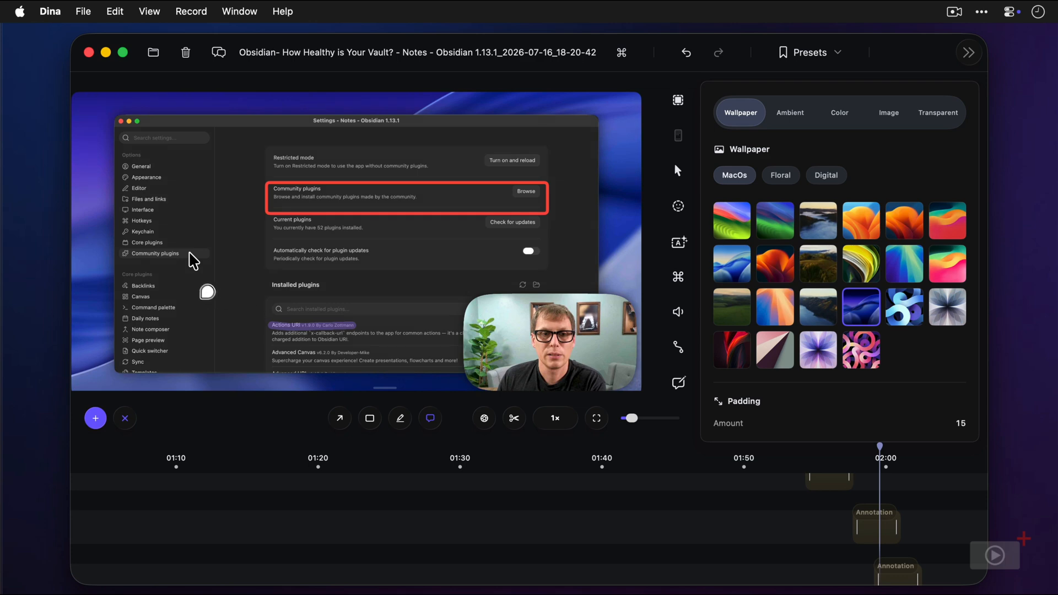
pyautogui.moveTo(189, 292)
pyautogui.mouseDown()
pyautogui.moveTo(239, 302)
pyautogui.moveTo(264, 334)
pyautogui.mouseUp()
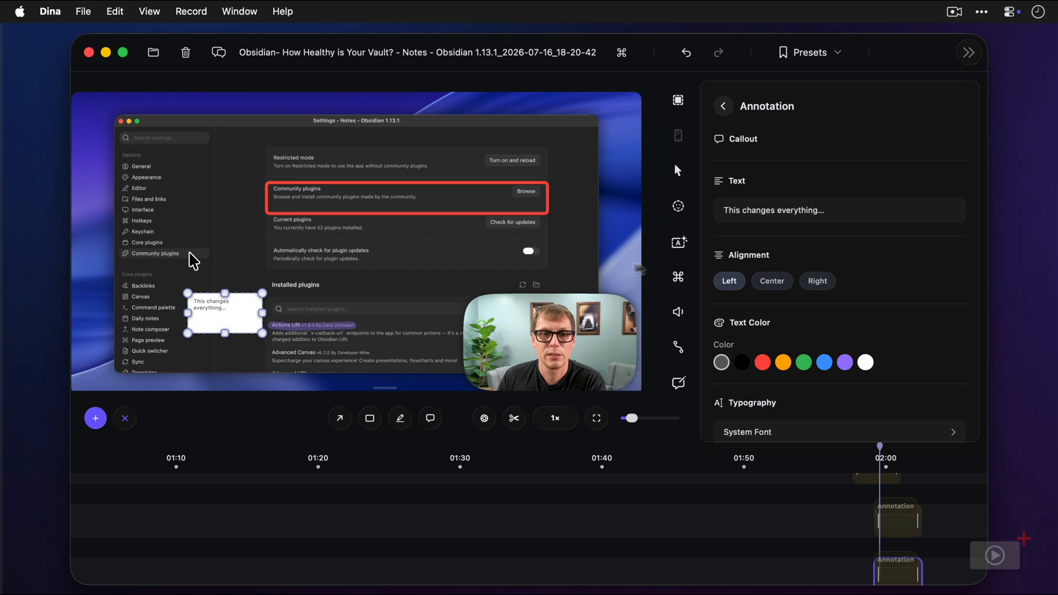
pyautogui.tripleClick(797, 215)
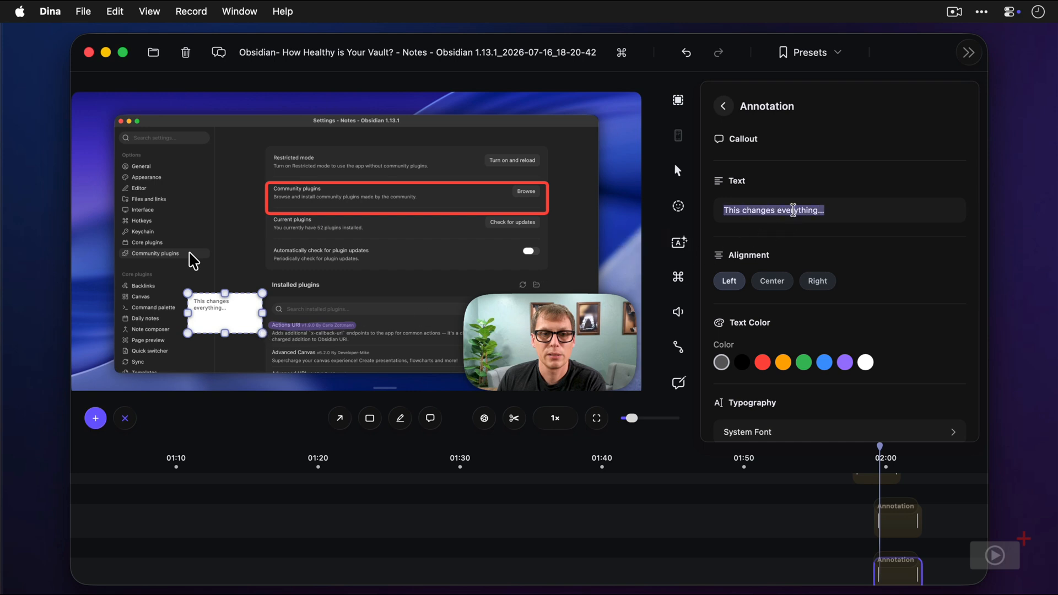
pyautogui.write('This is a')
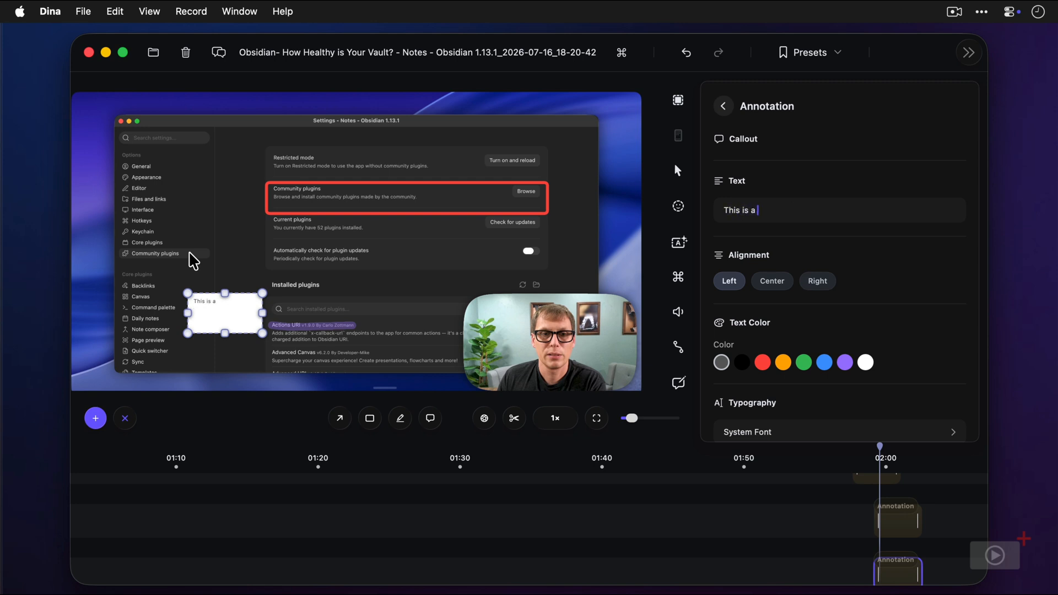
pyautogui.write(' great plugin for automation.')
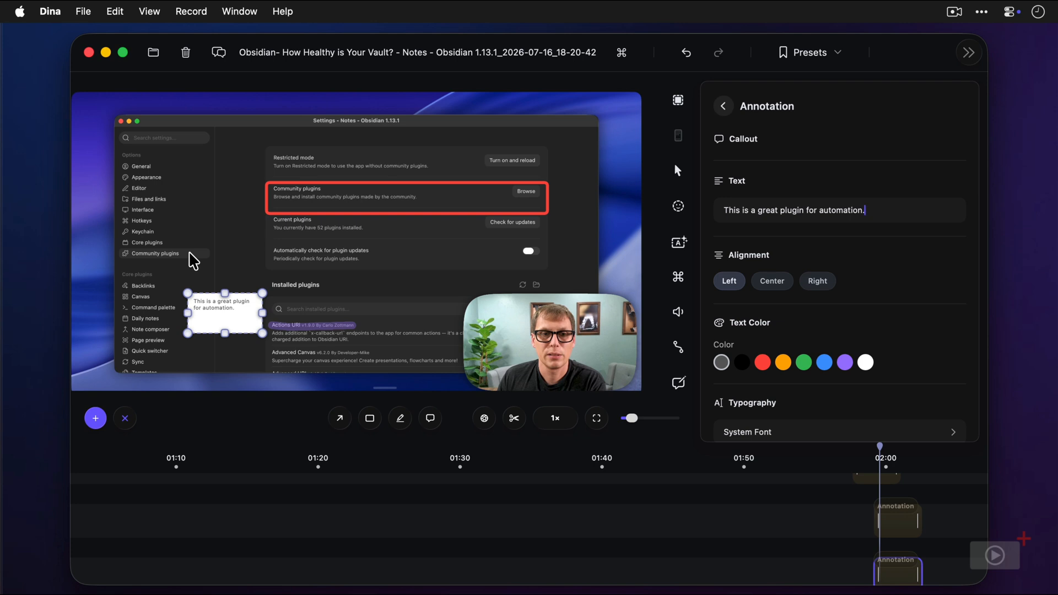
# Step: Set the callout text's font size to 24
pyautogui.scroll(-2, 802, 292)
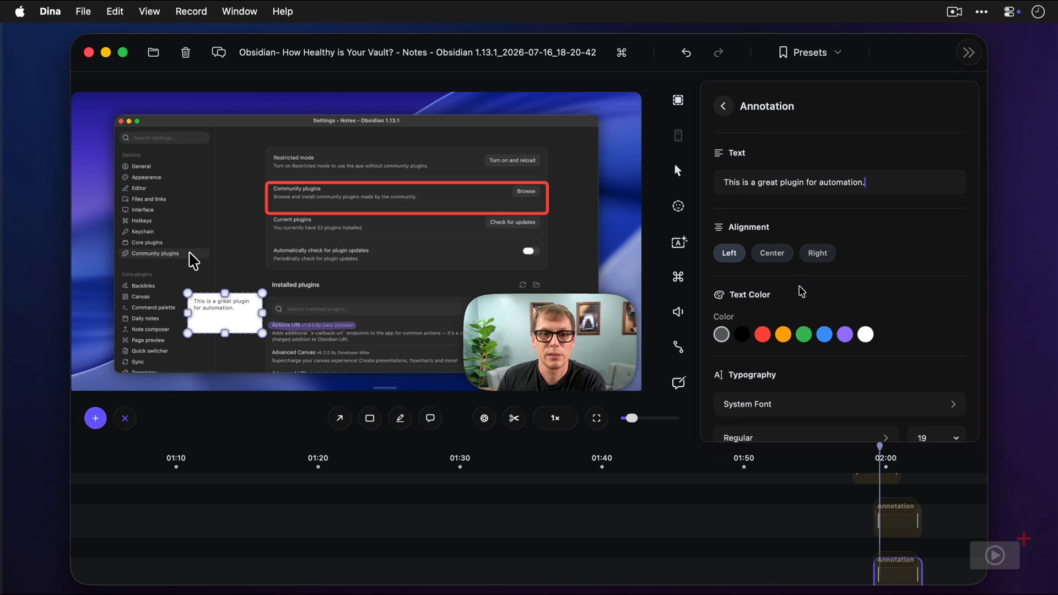
pyautogui.scroll(-2, 802, 293)
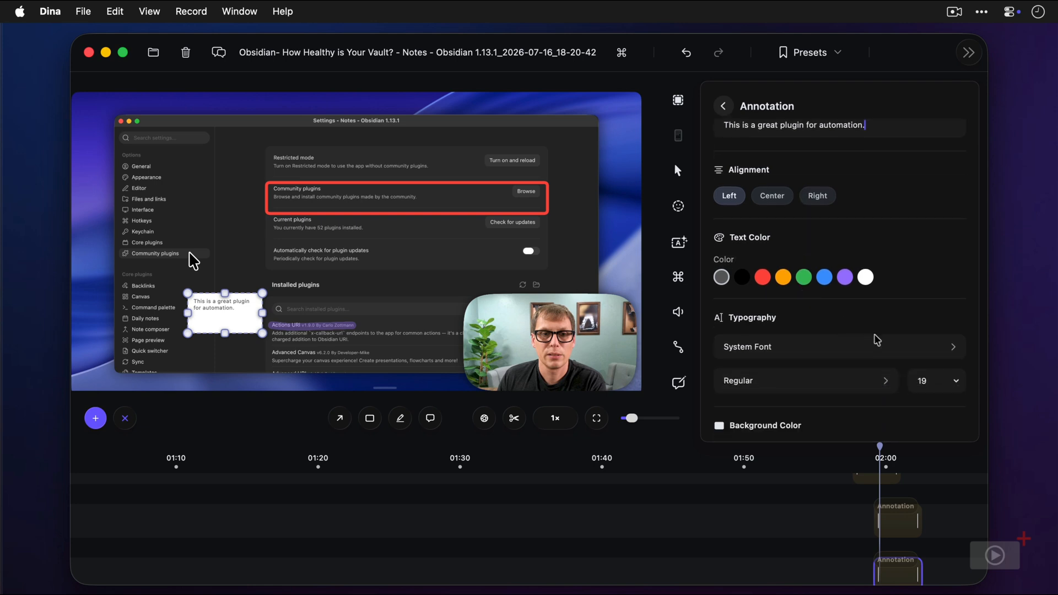
pyautogui.click(949, 381)
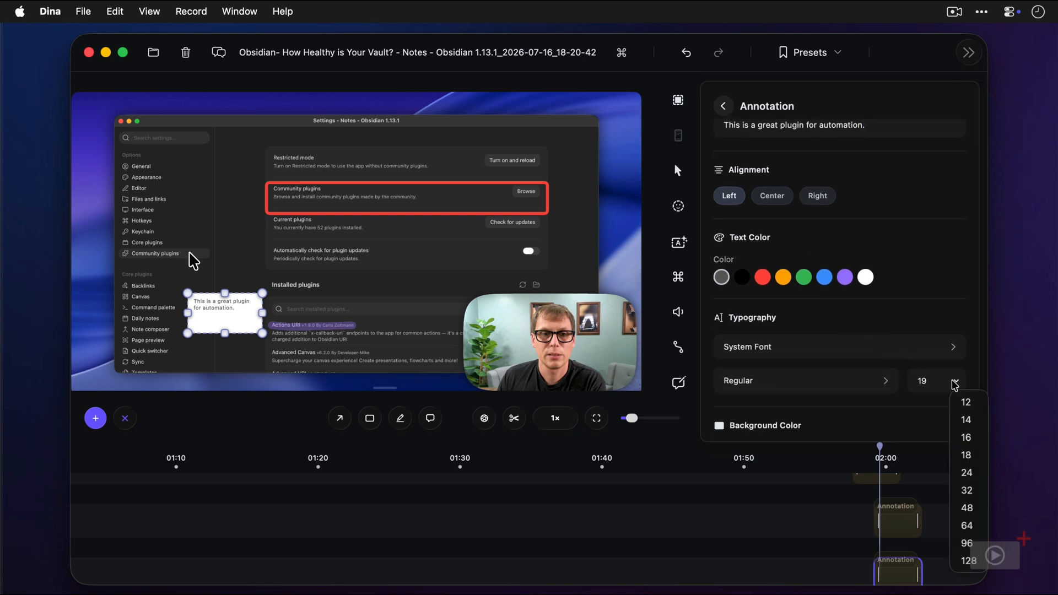
pyautogui.click(968, 473)
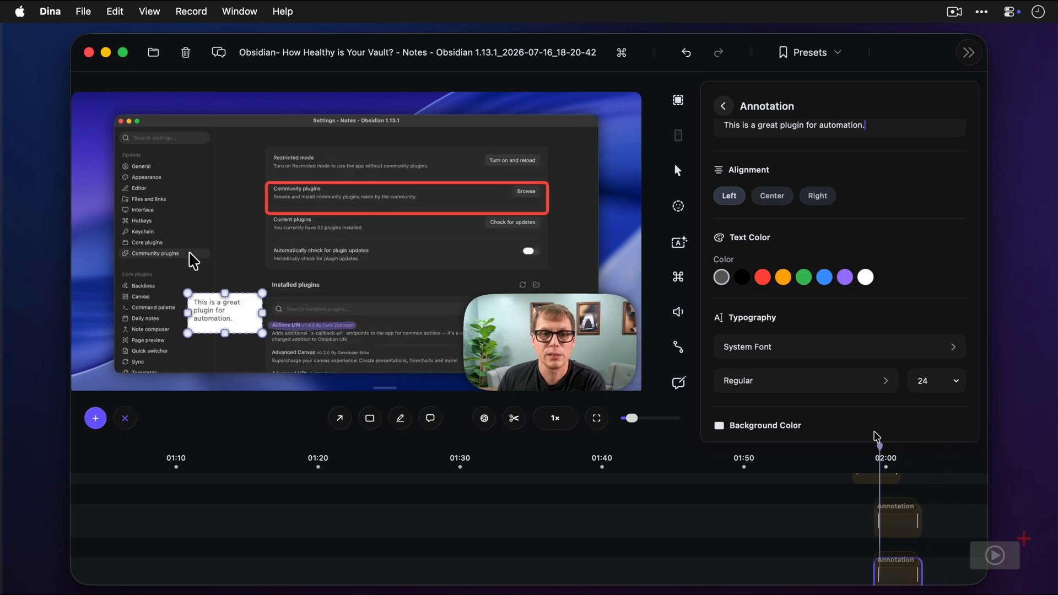
pyautogui.scroll(-5, 876, 436)
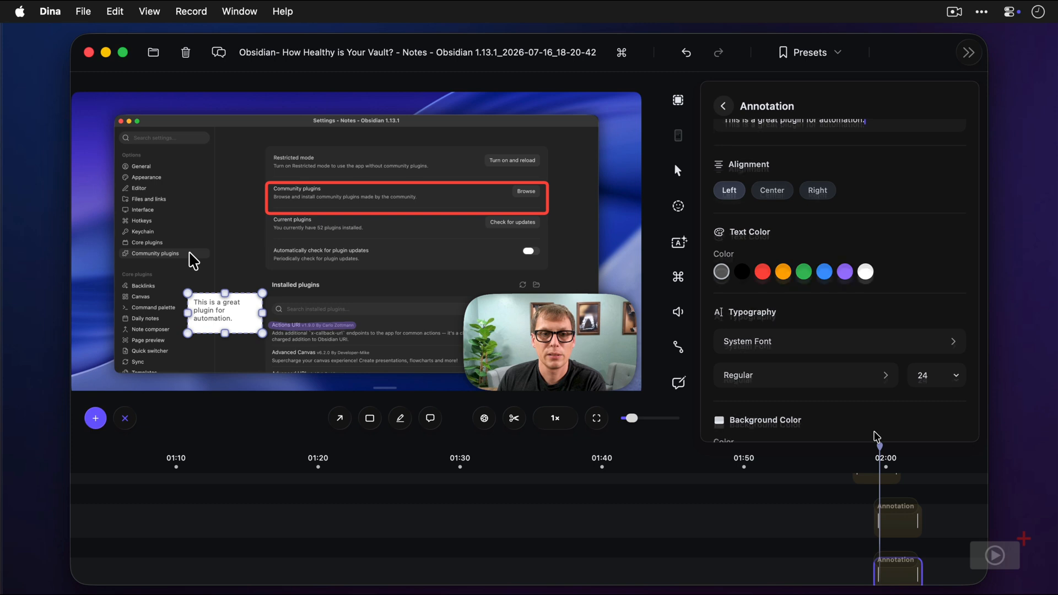
# Step: Set the callout's pointer to Bottom Right and close the annotation tools
pyautogui.scroll(-5, 875, 437)
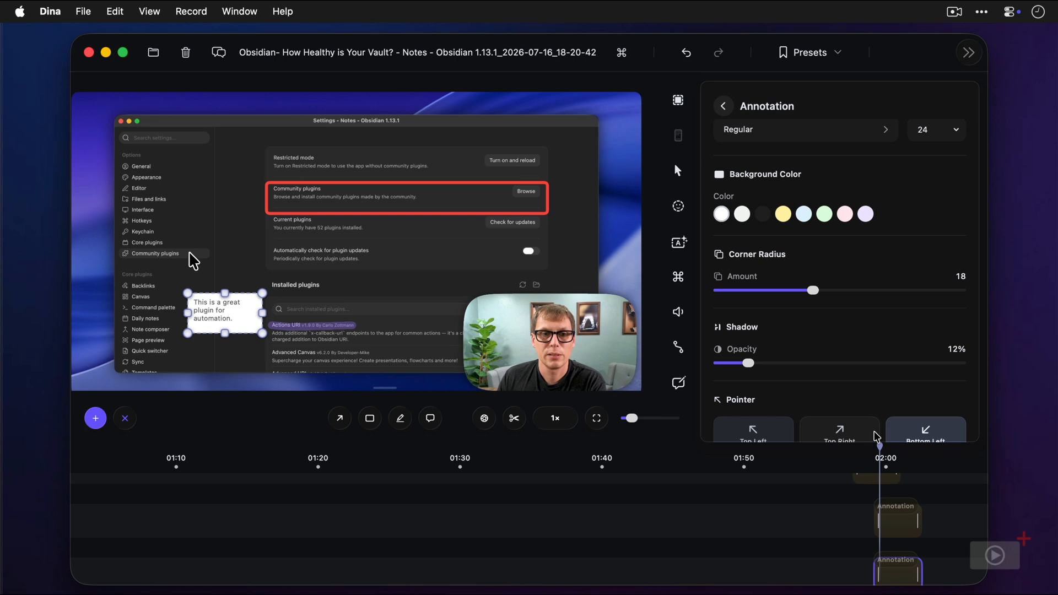
pyautogui.scroll(-3, 876, 436)
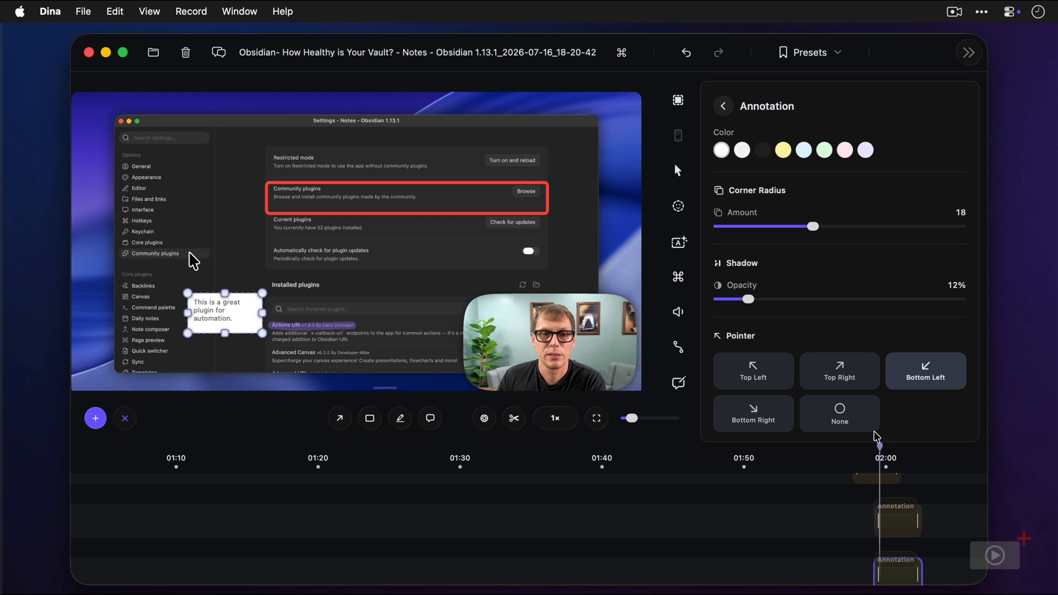
pyautogui.click(770, 419)
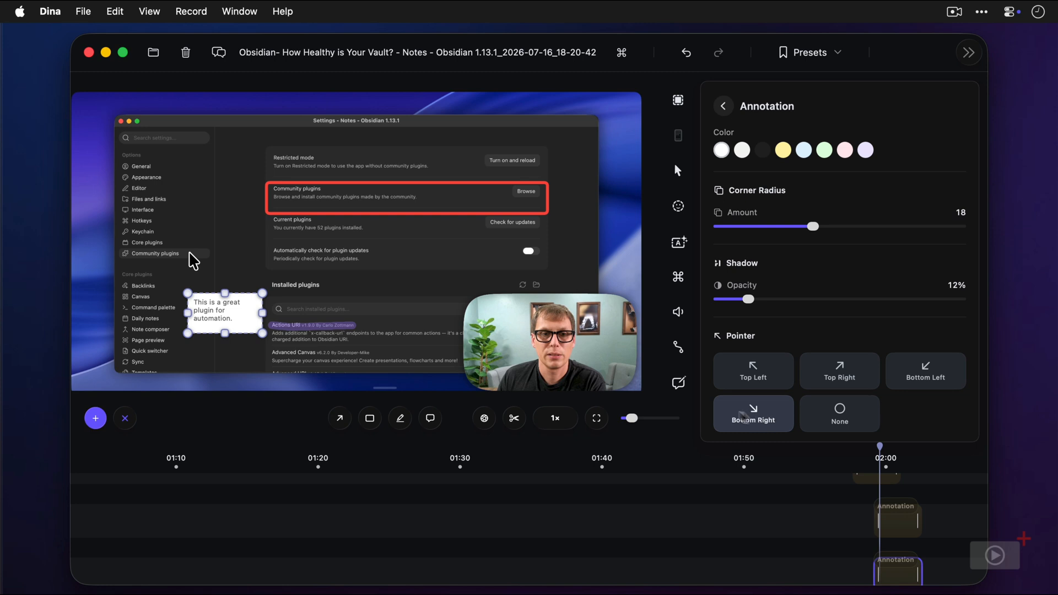
pyautogui.click(126, 418)
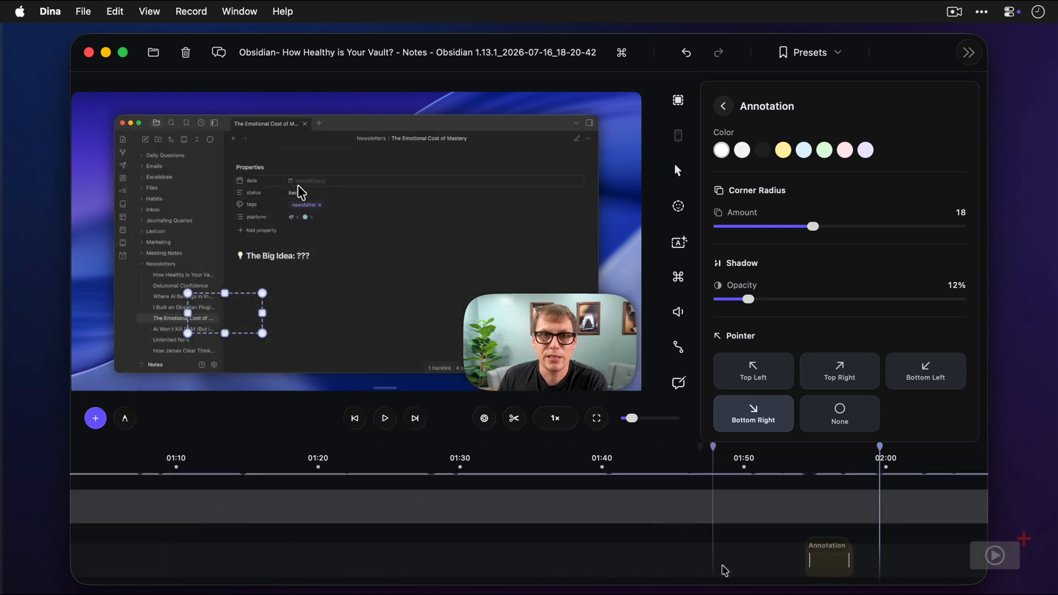
# Step: Delete the arrow, rectangle, highlighter and callout annotations from the timeline
pyautogui.click(825, 559)
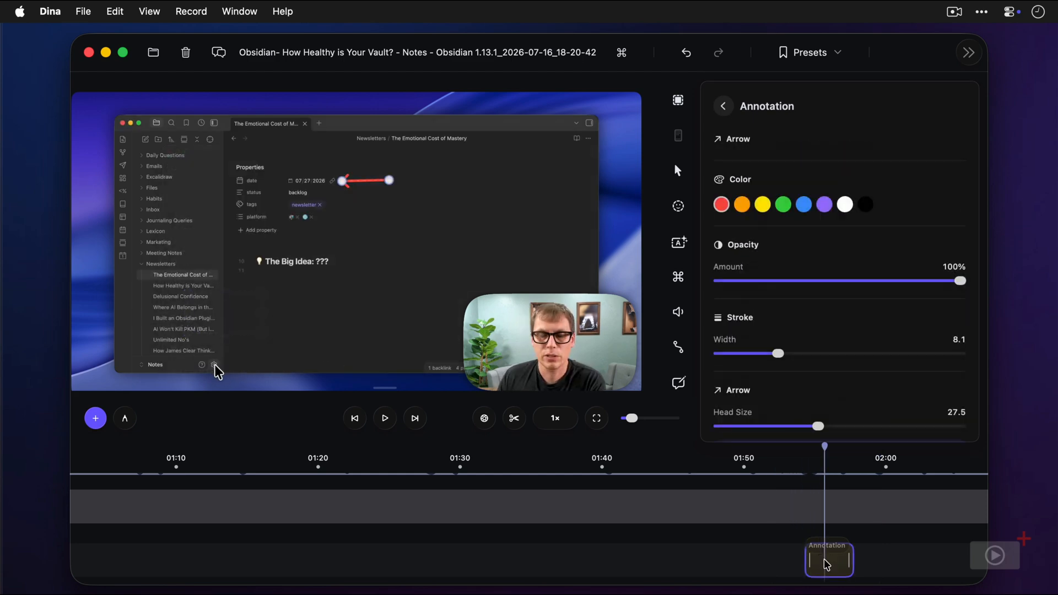
pyautogui.press('BackSpace')
pyautogui.click(880, 559)
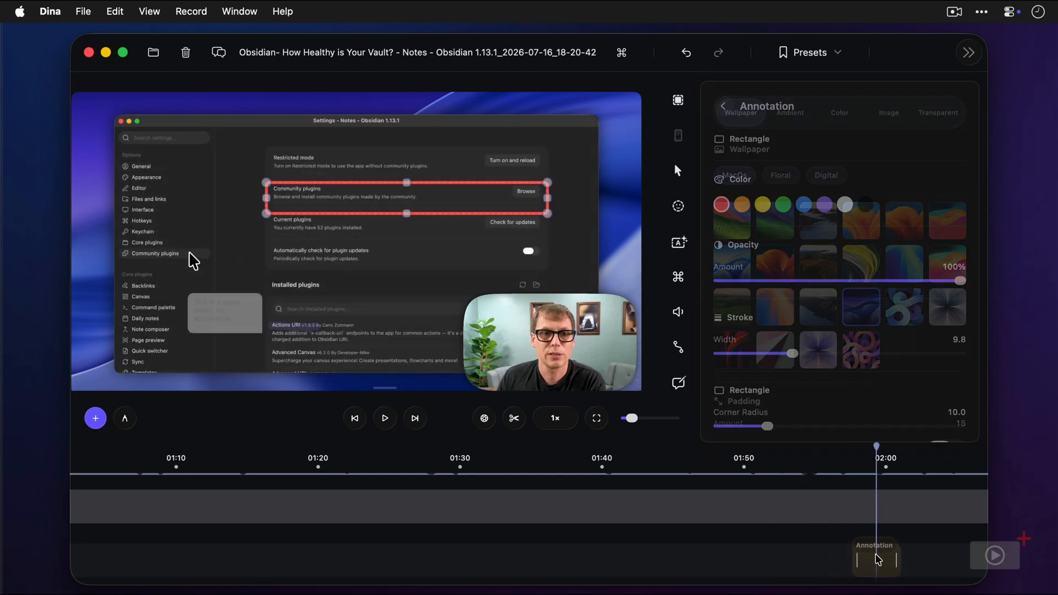
pyautogui.press('BackSpace')
pyautogui.click(900, 562)
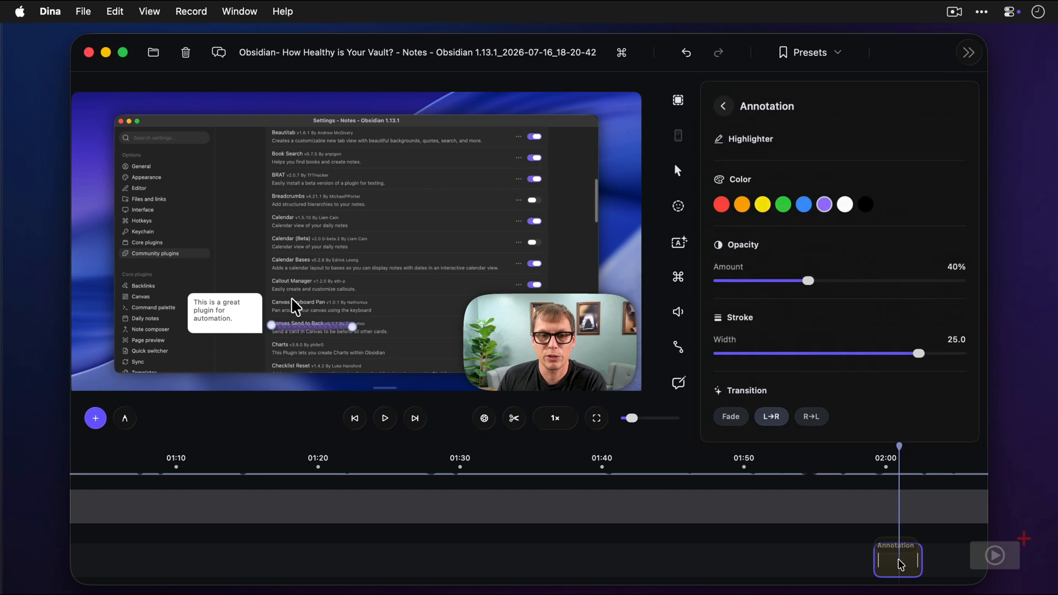
pyautogui.press('BackSpace')
pyautogui.click(900, 561)
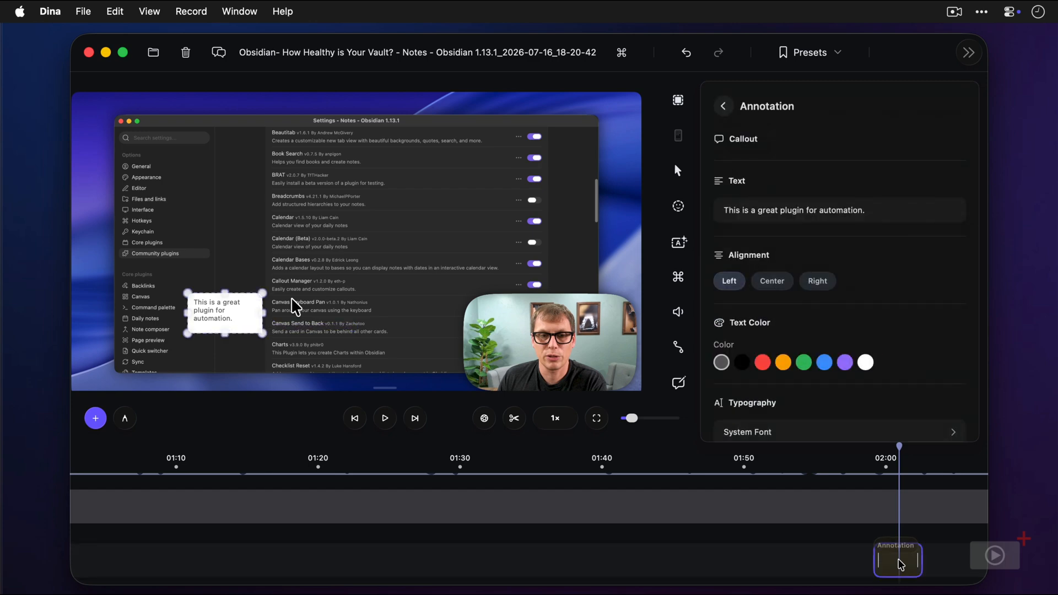
pyautogui.press('BackSpace')
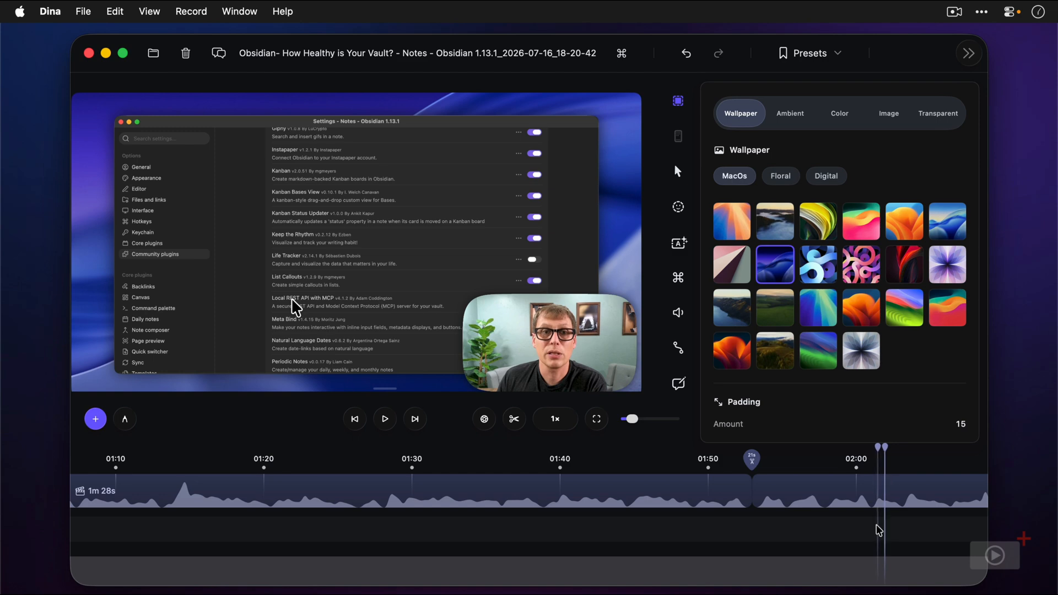
# Step: Add a 2x Auto zoom to the timeline from about 2:02 to 2:07 and open its settings
pyautogui.moveTo(885, 565)
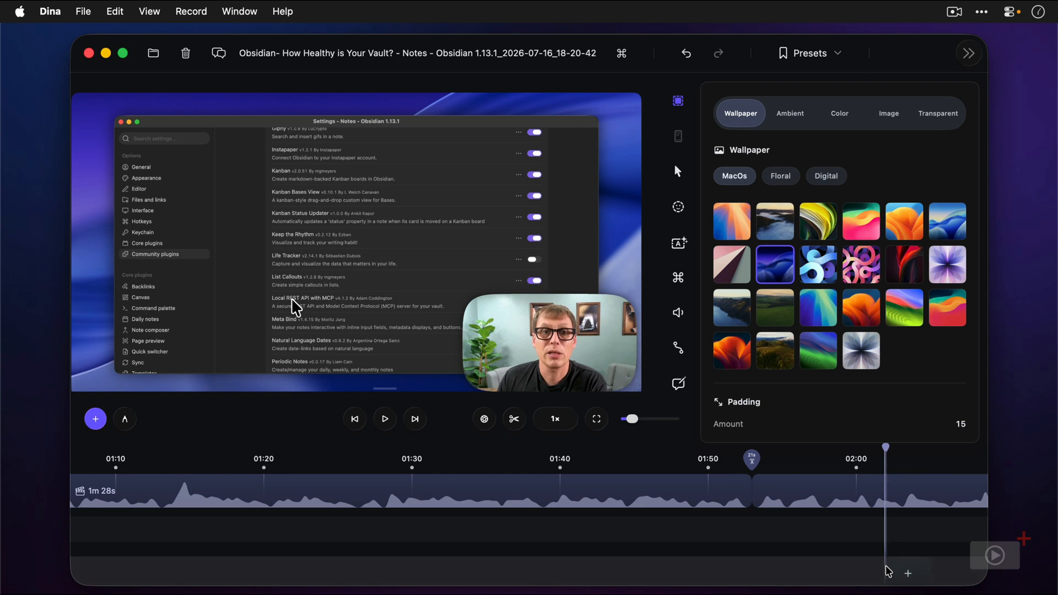
pyautogui.click(889, 571)
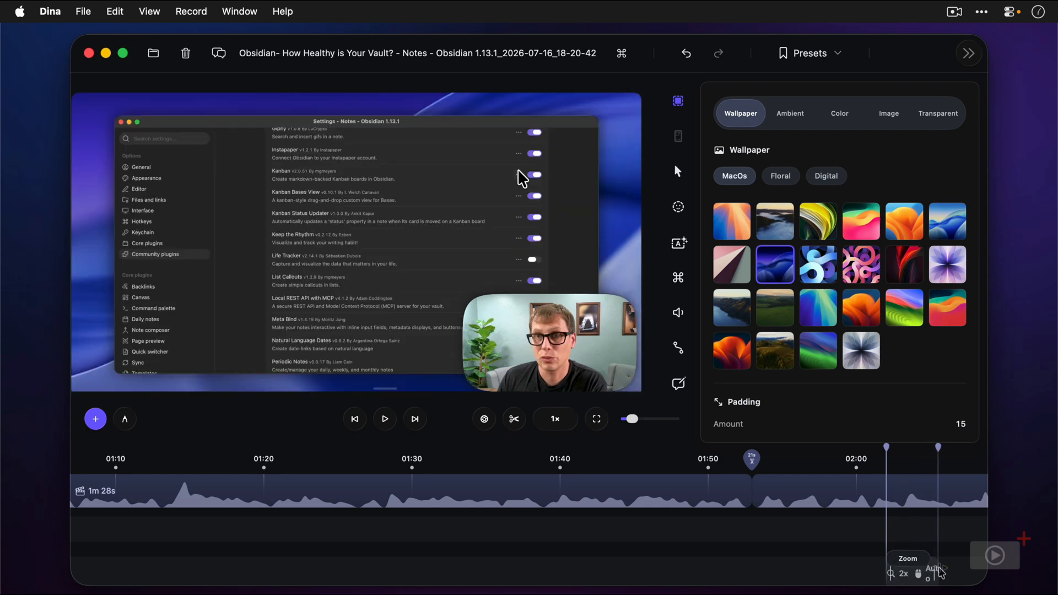
pyautogui.moveTo(942, 573); pyautogui.dragTo(967, 572)
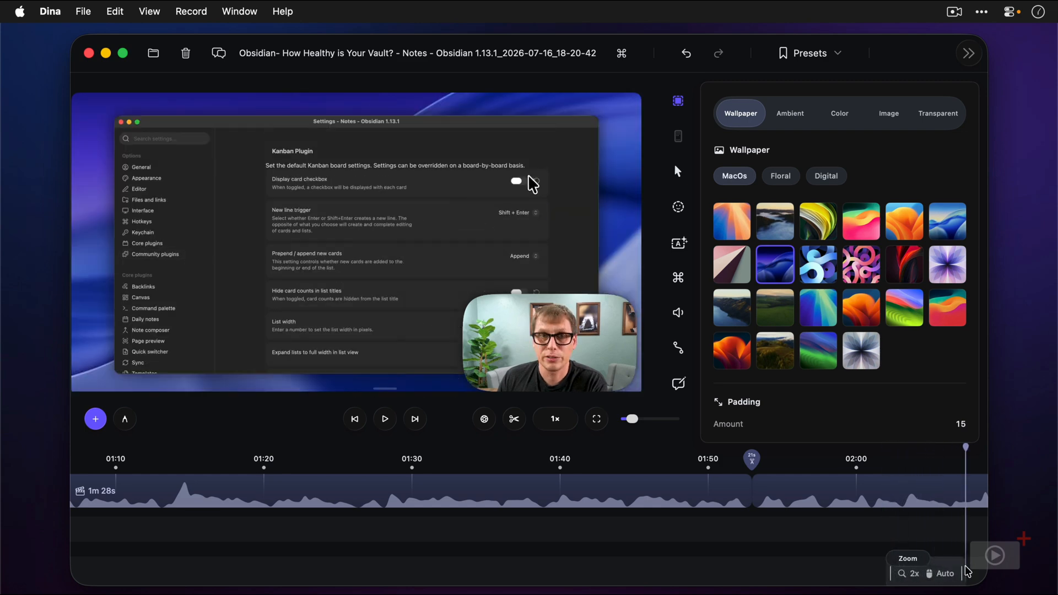
pyautogui.click(958, 571)
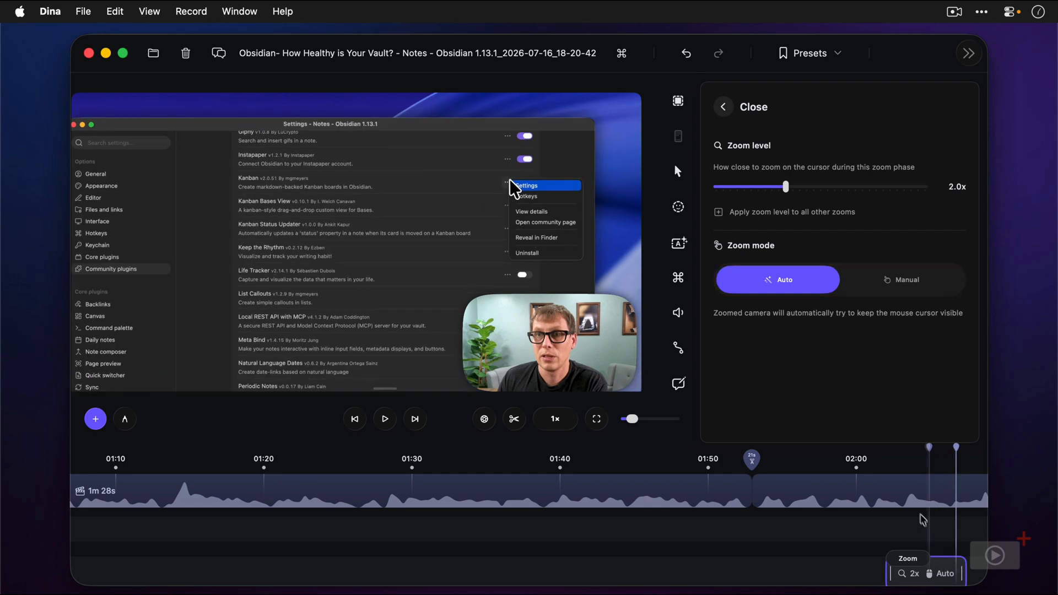
# Step: Play back the Auto zoom section from its start
pyautogui.click(886, 471)
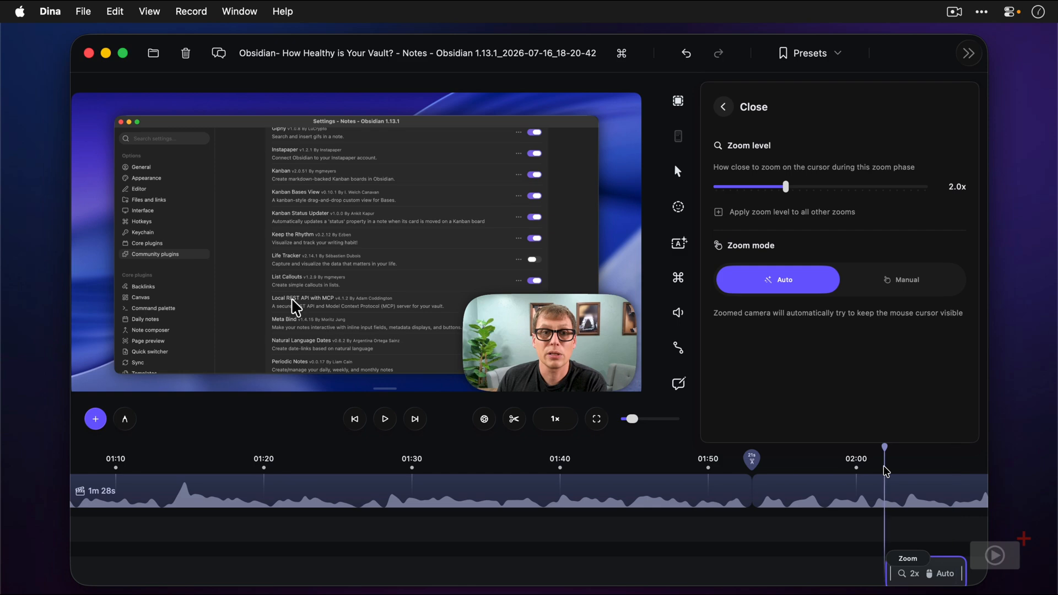
pyautogui.press('space')
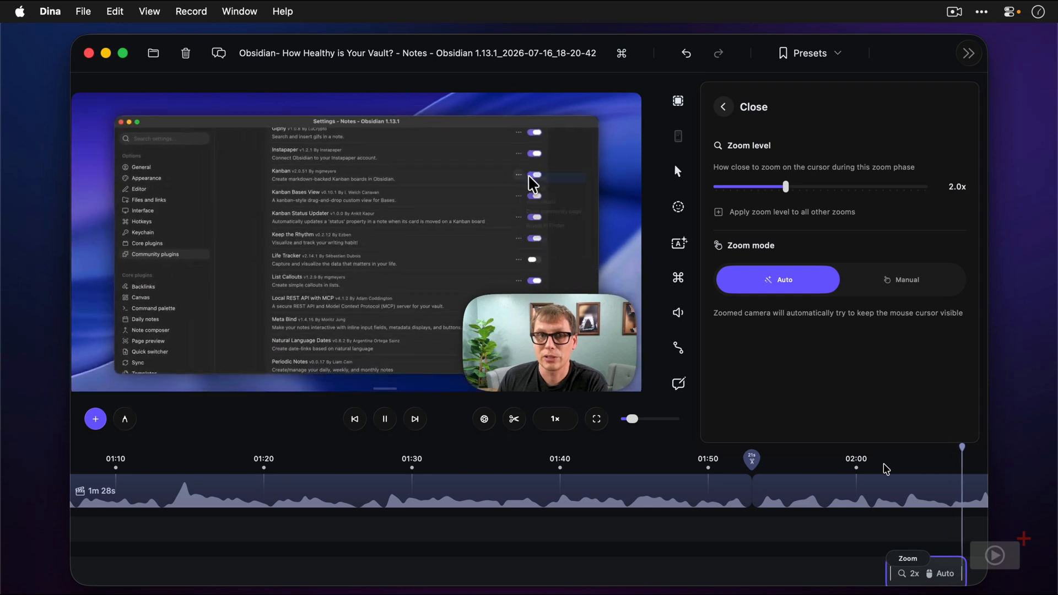
pyautogui.press('space')
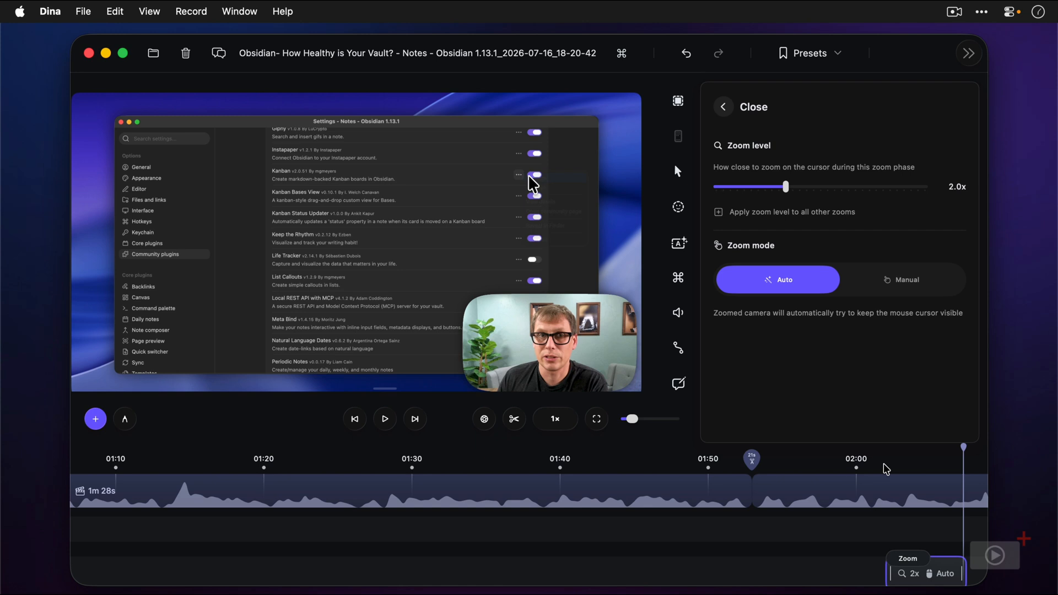
# Step: Switch the zoom to Manual mode, place its focus point on the early access versions toggle, and play it back
pyautogui.click(905, 285)
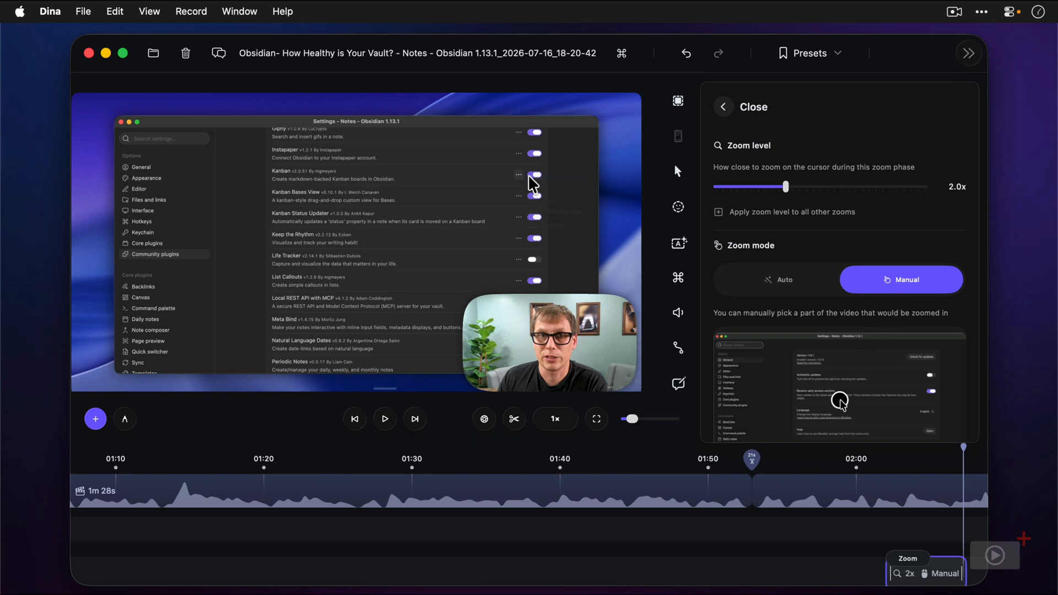
pyautogui.moveTo(840, 403); pyautogui.dragTo(933, 392)
pyautogui.click(885, 472)
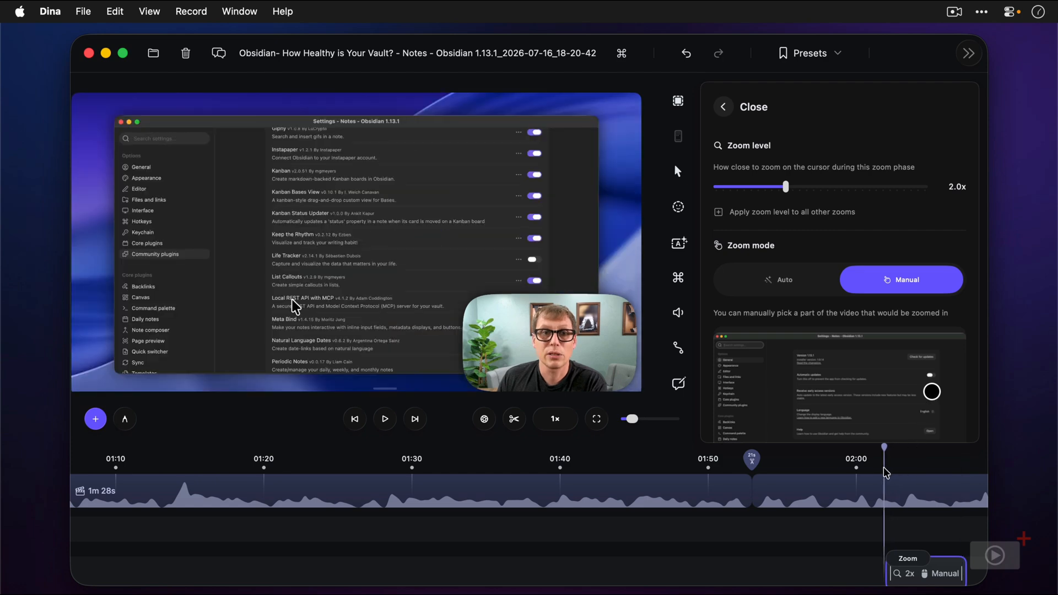
pyautogui.press('space')
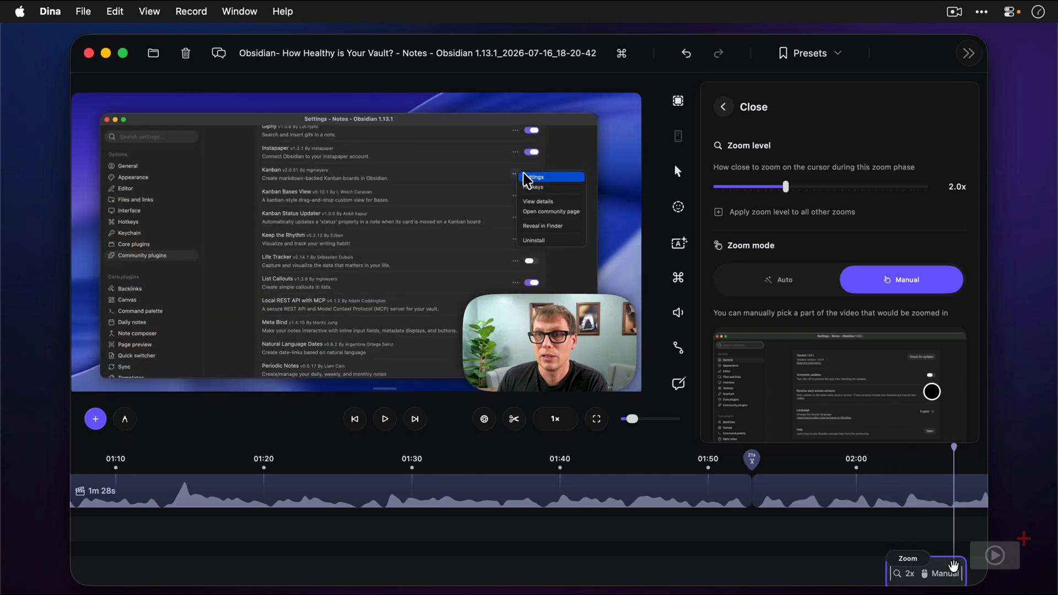
# Step: Delete the Manual zoom from the timeline
pyautogui.press('Delete')
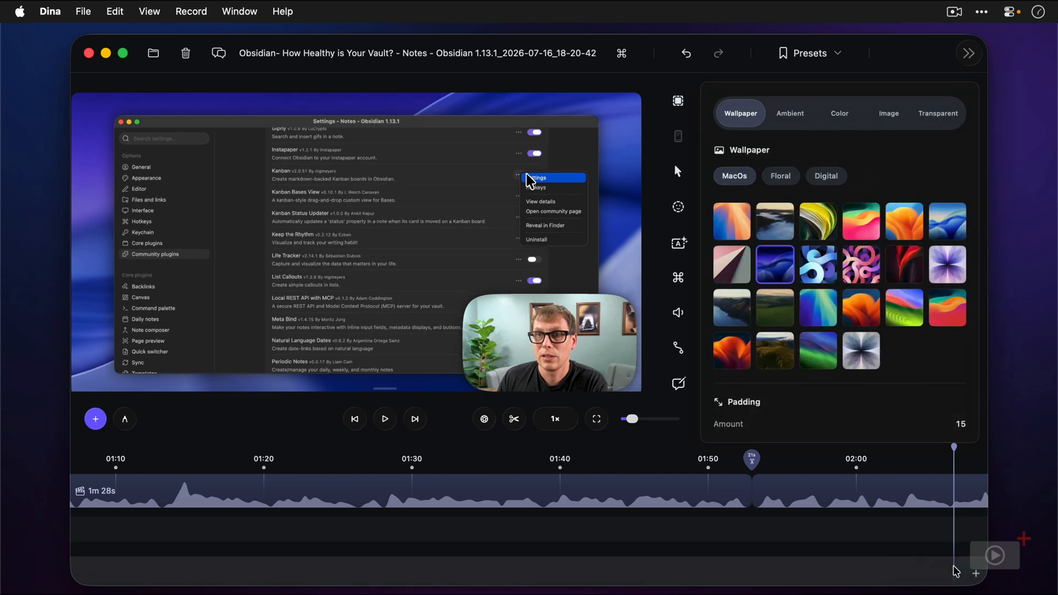